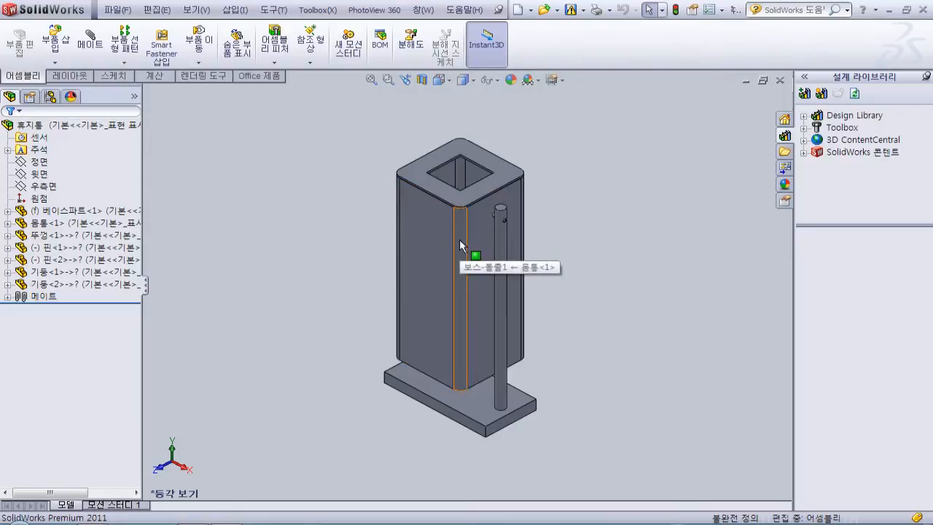
Test whether the bin body (몸통) and the lid (뚜껑) can be moved in the assembly
scroll(459, 242, up, 1)
scroll(459, 242, down, 2)
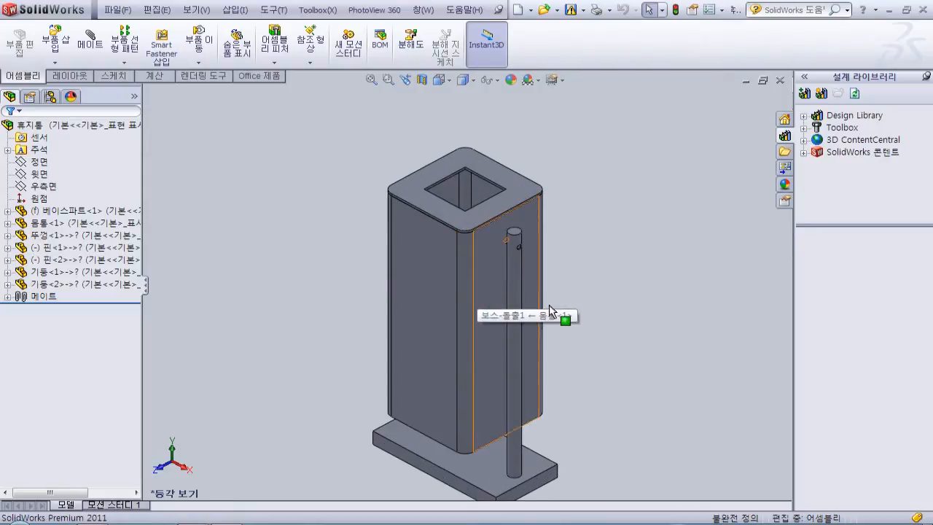
middle_drag(518, 304, 498, 325)
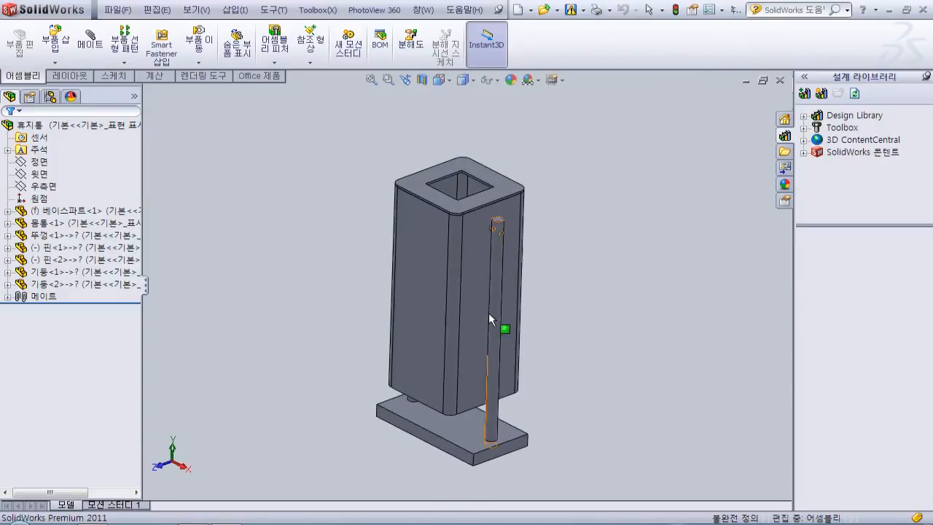
click(467, 369)
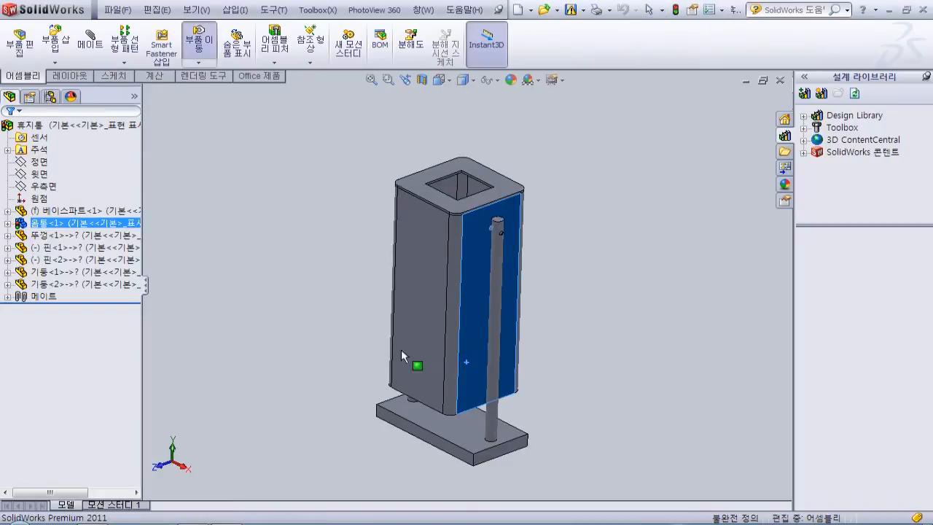
drag(409, 370, 452, 321)
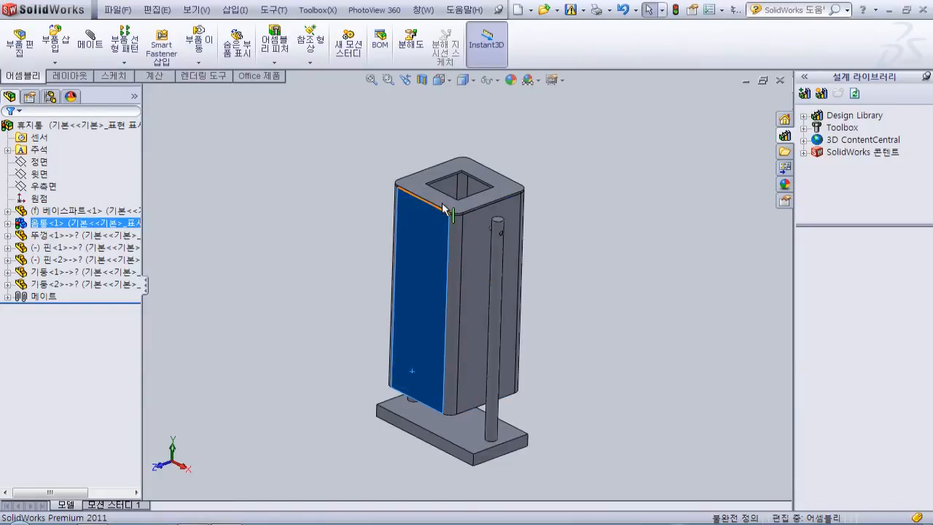
click(443, 201)
mouse_move(451, 193)
mouse_down()
mouse_move(503, 136)
mouse_move(568, 147)
mouse_move(446, 184)
mouse_move(457, 259)
mouse_move(377, 254)
mouse_up()
key(Escape)
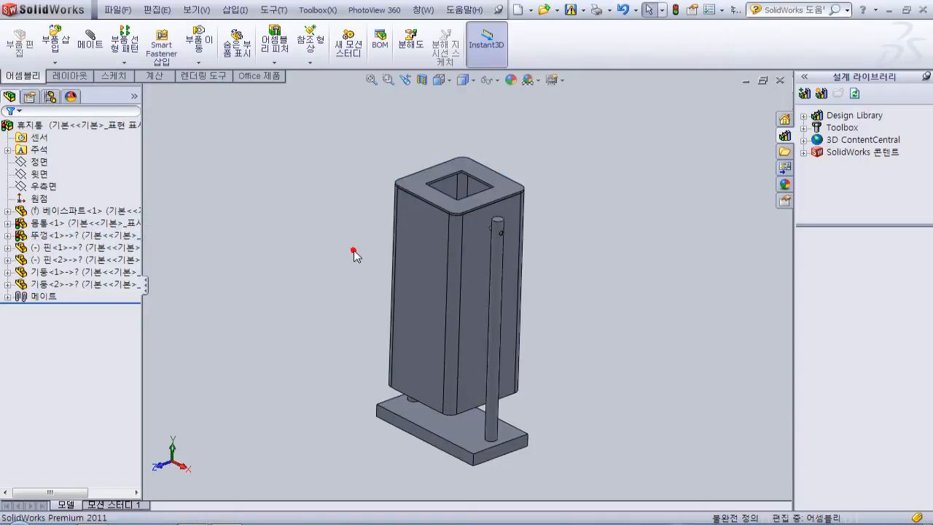
Test the movement of the bin body again from its other side
middle_drag(352, 251, 461, 268)
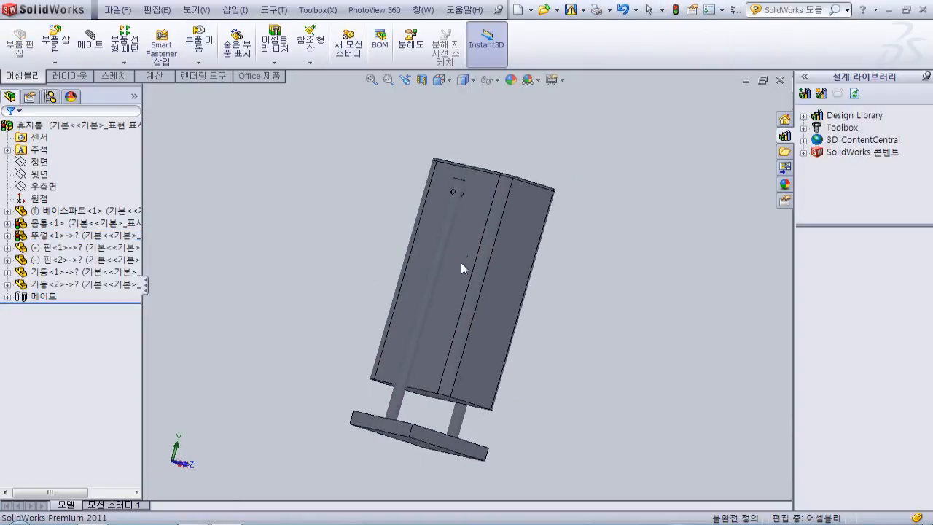
drag(449, 313, 473, 349)
middle_drag(449, 340, 355, 360)
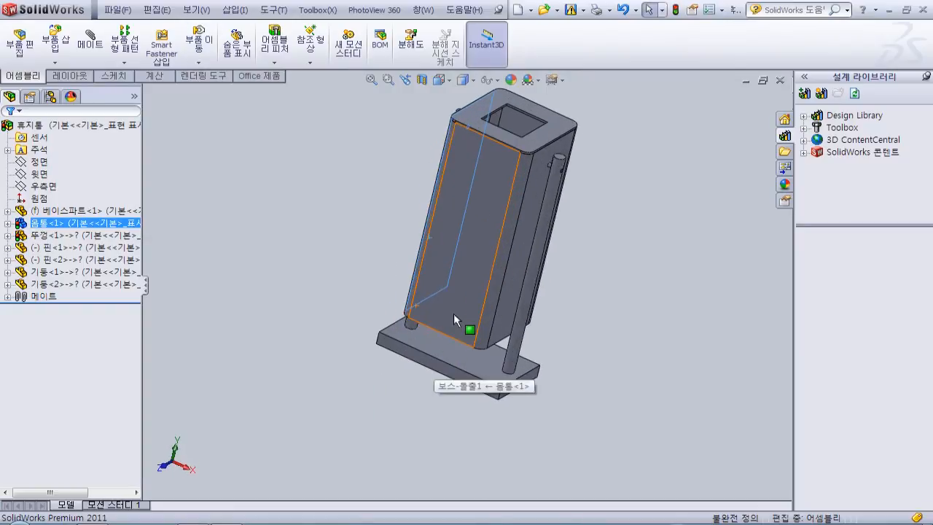
middle_drag(453, 319, 466, 253)
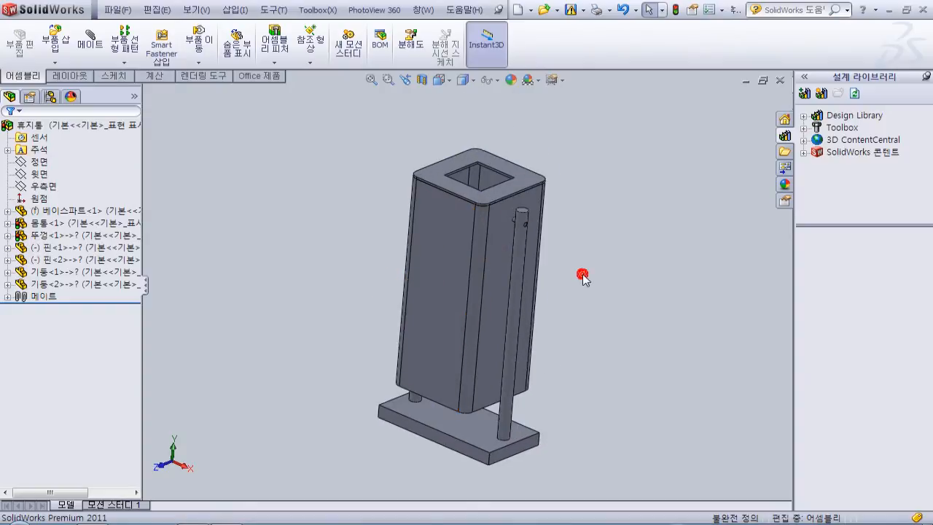
Restore the isometric view and widen the feature tree to fit the full component names
key(ctrl+7)
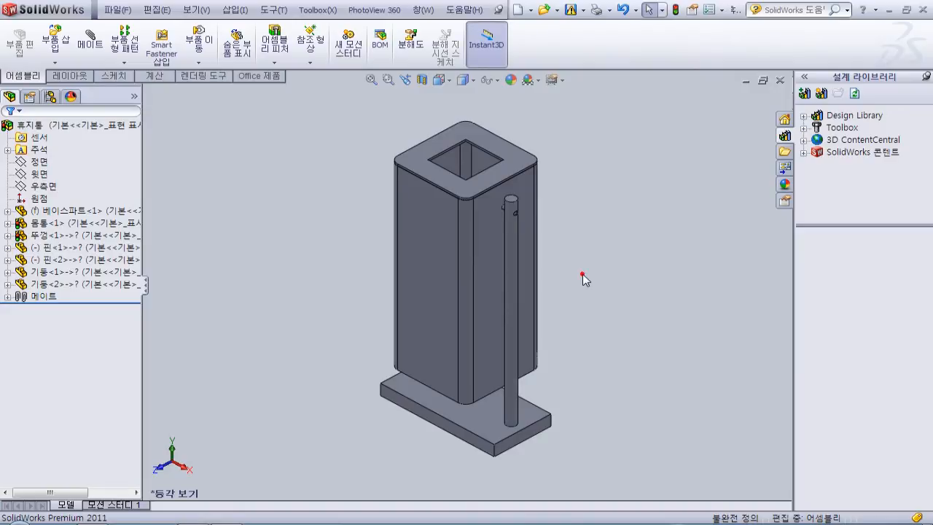
click(583, 276)
drag(142, 195, 249, 198)
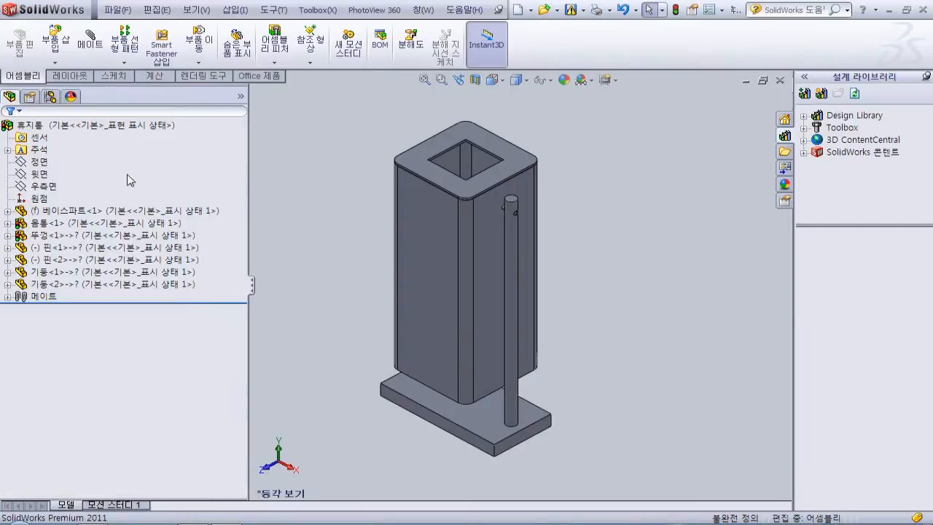
Highlight the pins, posts, body, lid and base part from the feature tree to identify them in the model
click(93, 260)
click(98, 272)
click(90, 284)
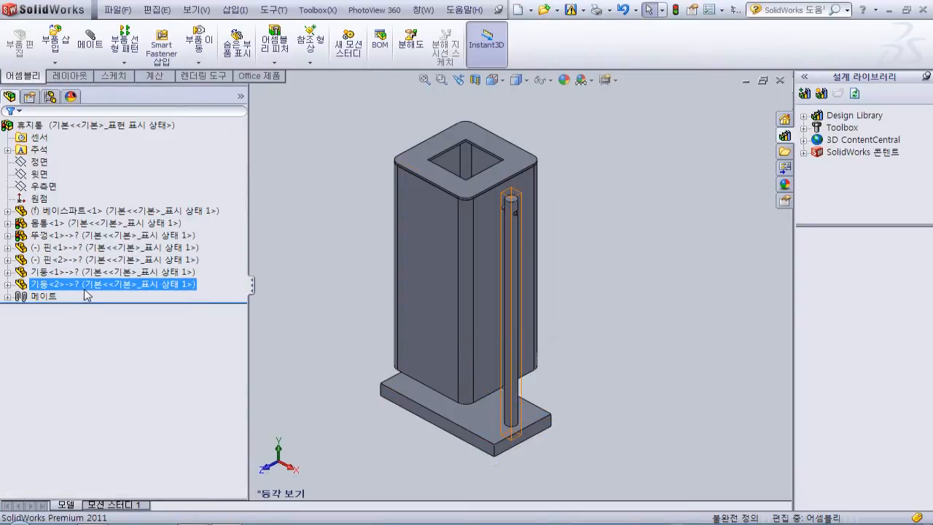
click(65, 260)
click(52, 223)
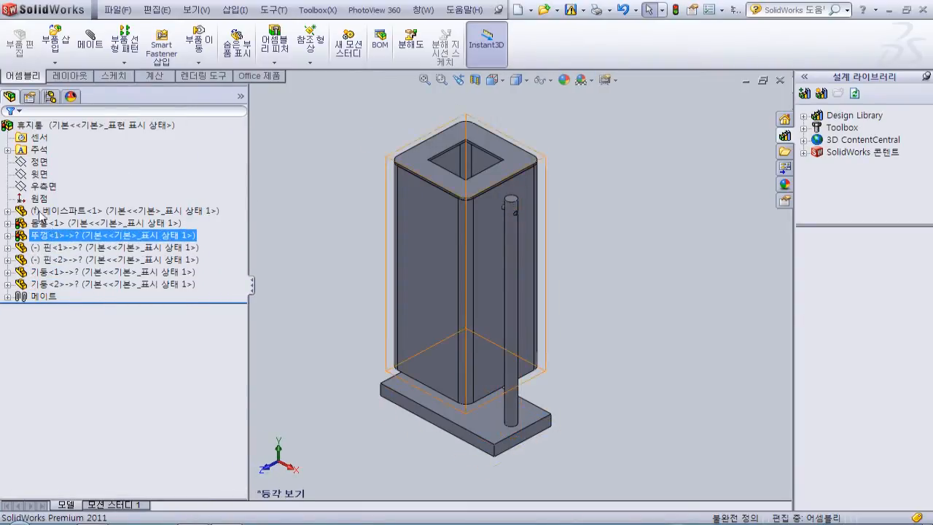
click(40, 211)
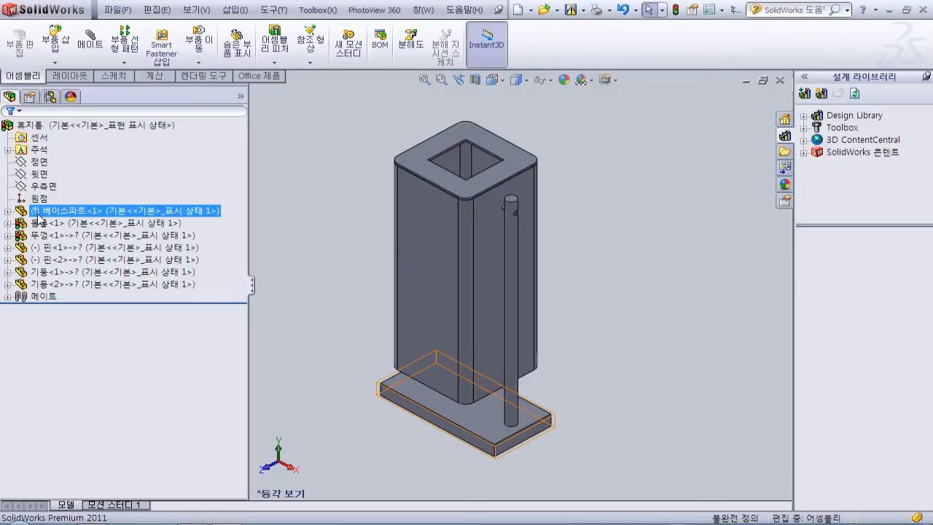
click(264, 235)
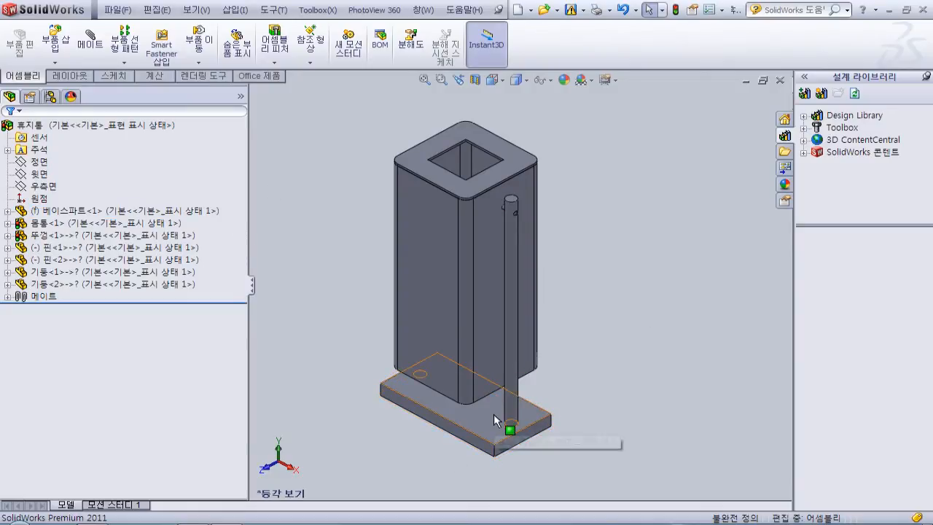
click(40, 211)
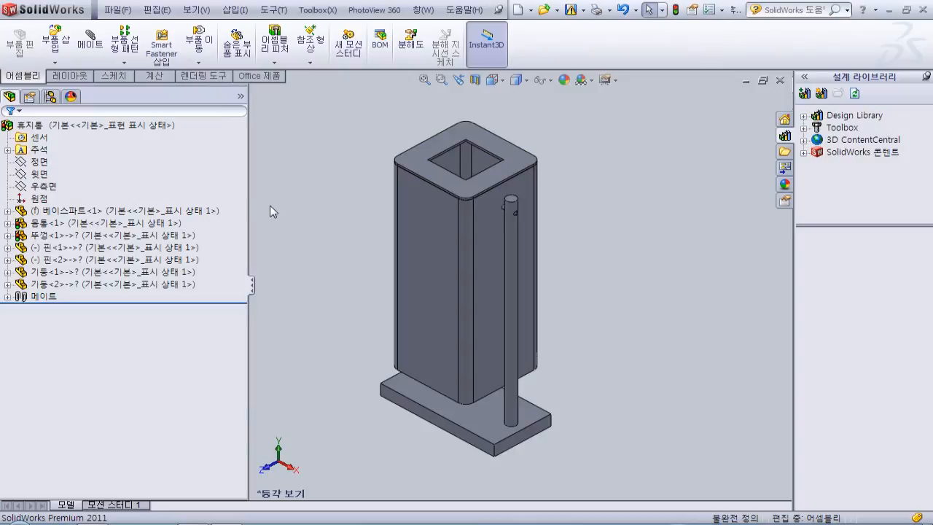
click(34, 213)
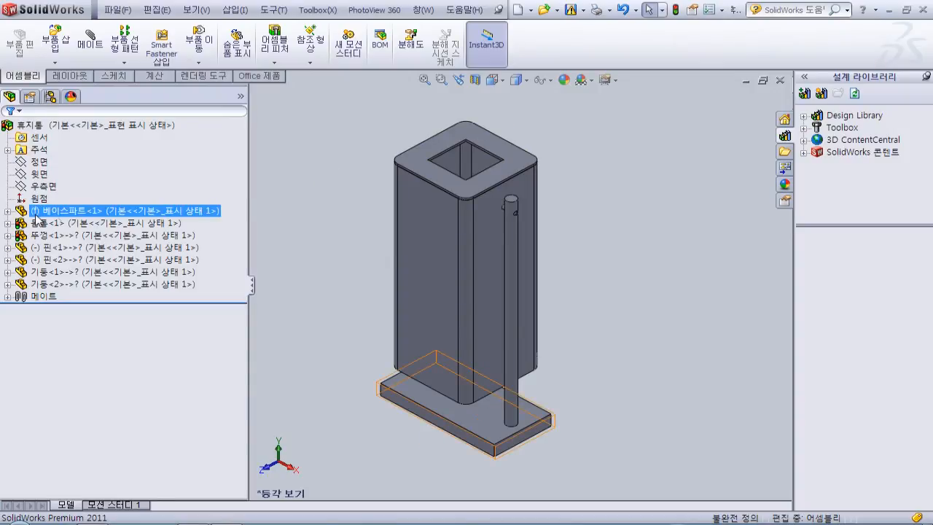
key(Escape)
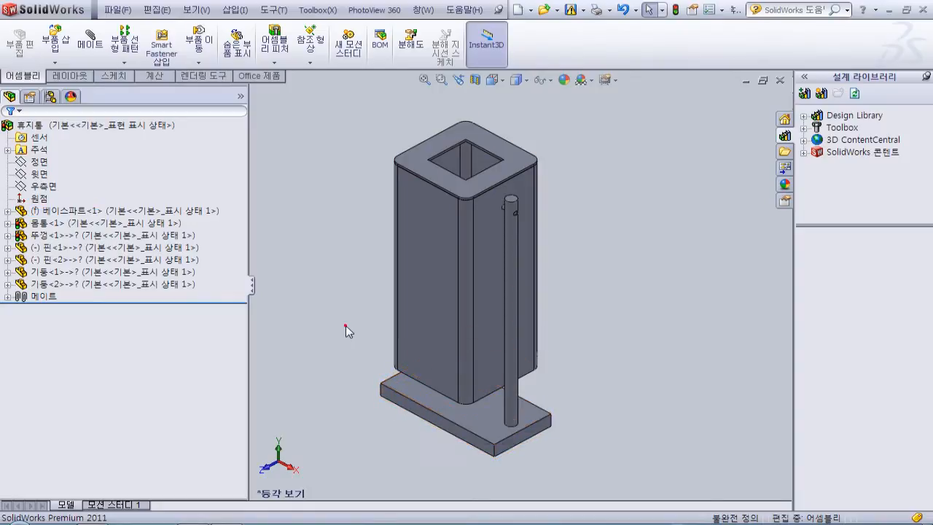
Check the feature tree entries of the base part (베이스파트), body (몸통) and lid (뚜껑) one after another
click(23, 209)
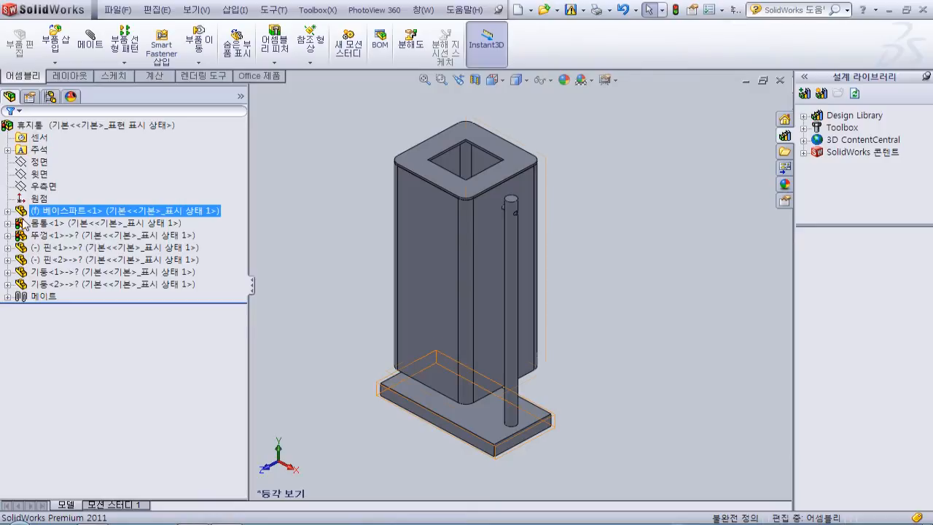
click(23, 224)
click(23, 235)
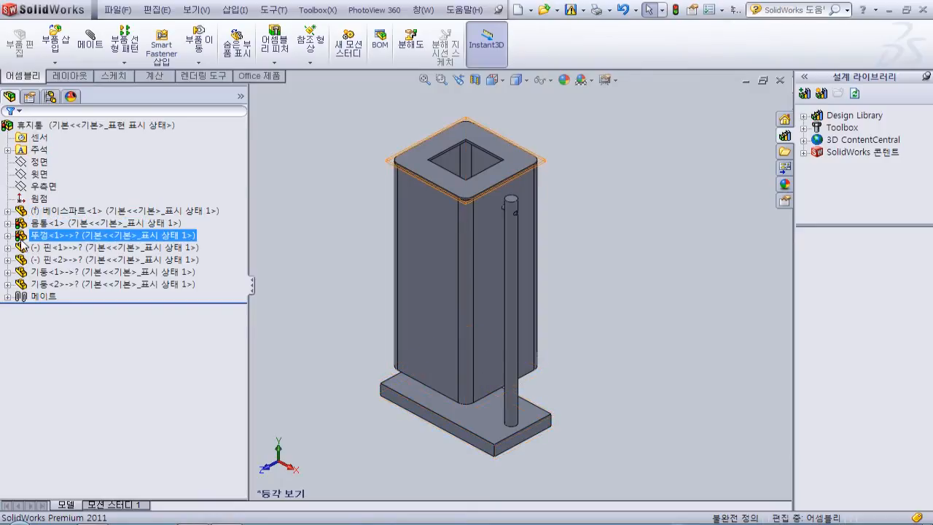
click(271, 204)
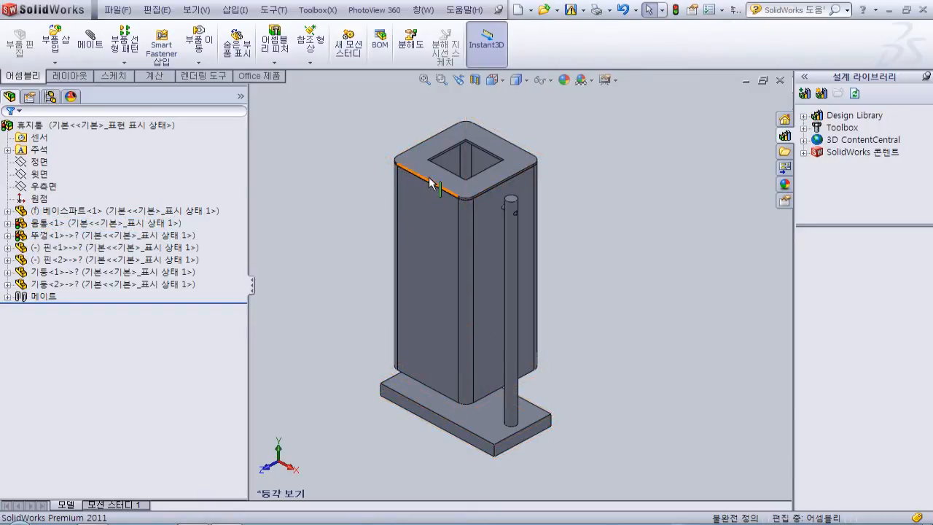
Try repeatedly to move the lid (뚜껑) by its top face to test its remaining freedom
drag(432, 184, 401, 190)
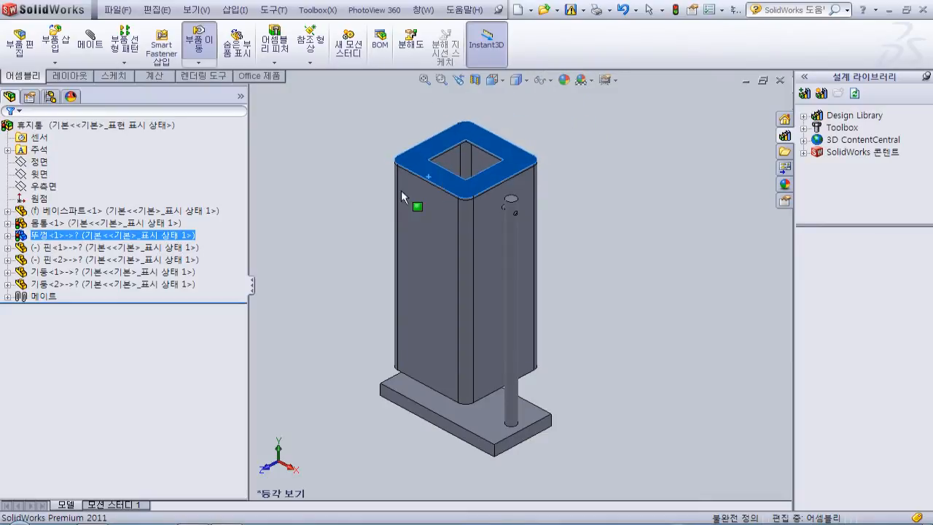
click(340, 190)
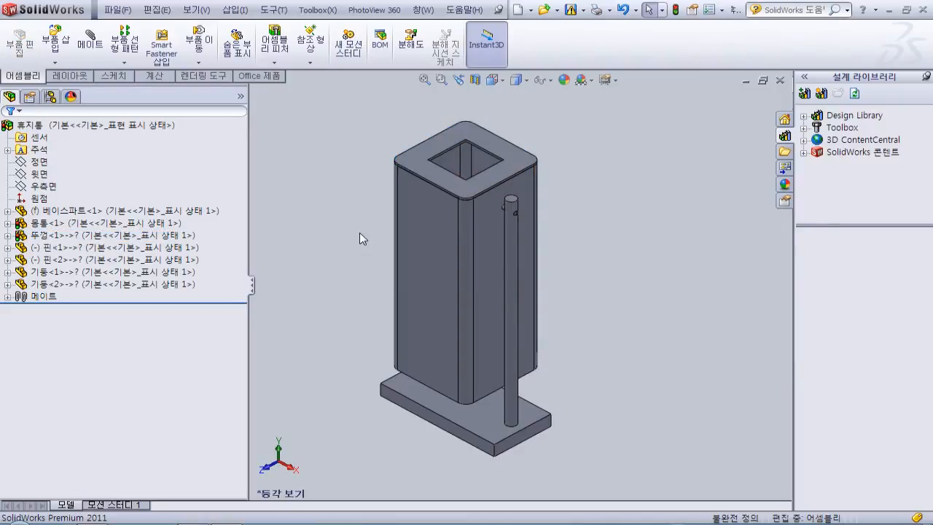
mouse_move(418, 167)
mouse_down()
mouse_move(424, 160)
mouse_move(422, 175)
mouse_up()
click(340, 213)
click(355, 255)
click(113, 234)
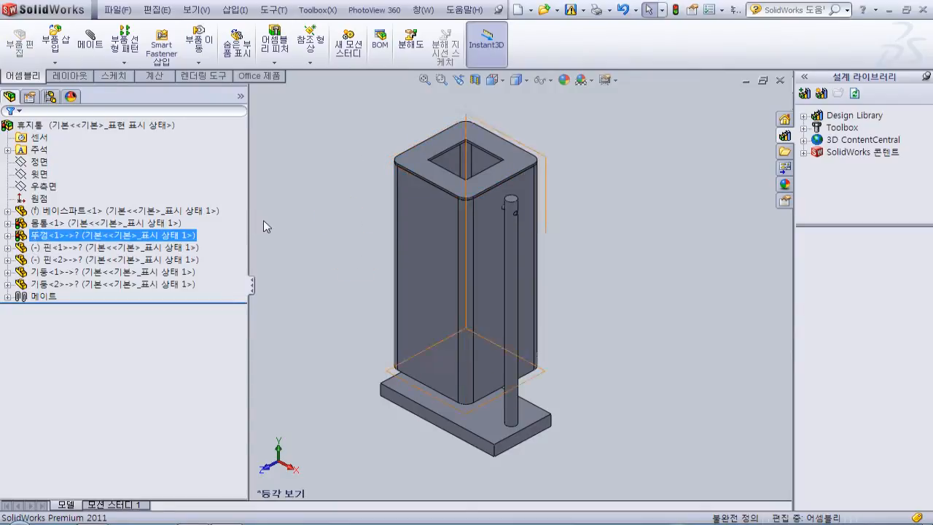
click(309, 221)
mouse_move(440, 178)
mouse_down()
mouse_move(468, 120)
mouse_move(435, 171)
mouse_move(460, 118)
mouse_move(431, 189)
mouse_up()
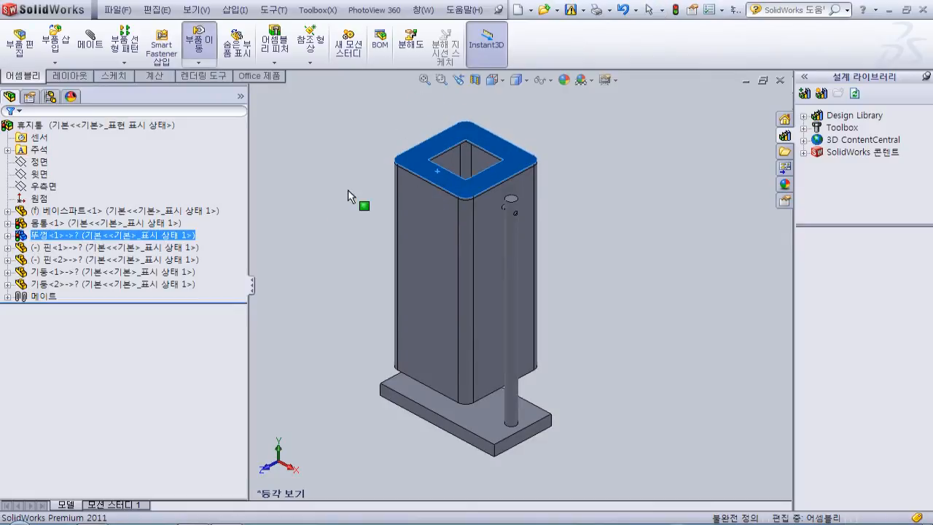
key(Escape)
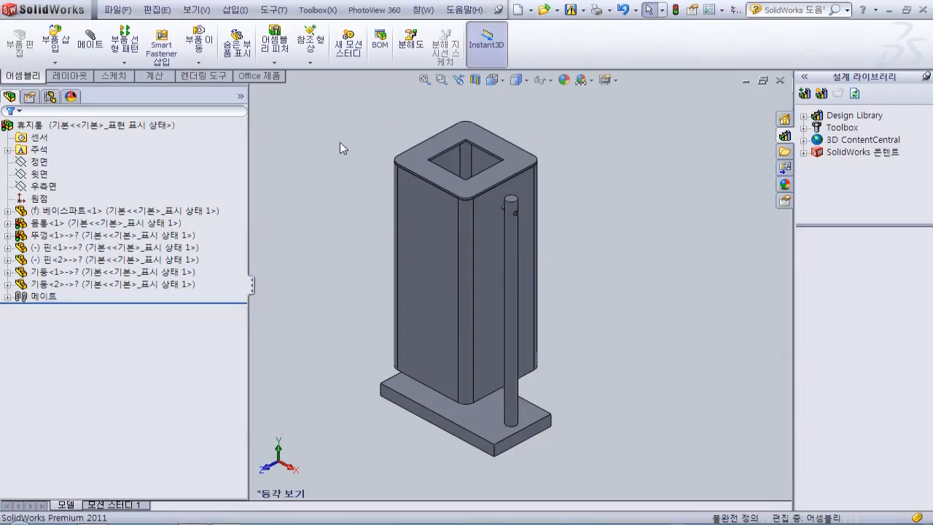
Rebuild the assembly to update the lid (뚜껑) and body (몸통)
click(40, 234)
click(20, 225)
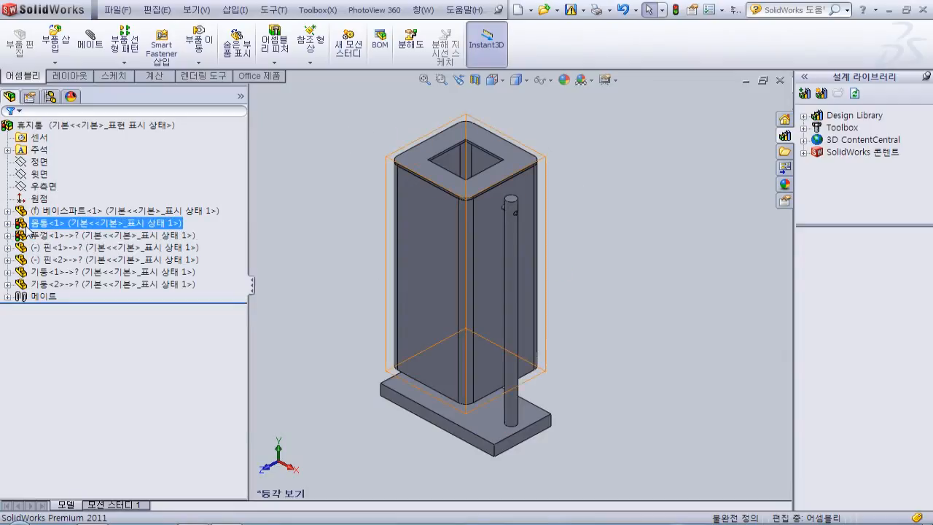
key(Escape)
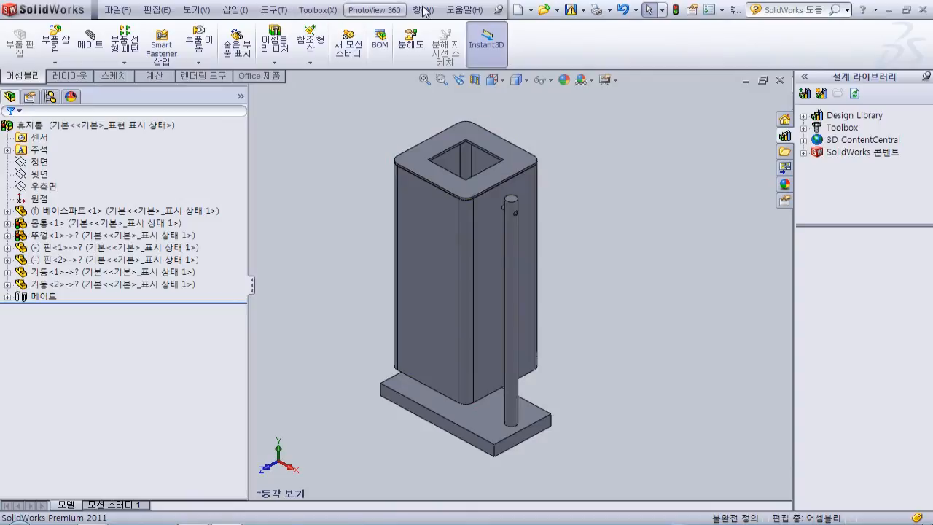
click(675, 9)
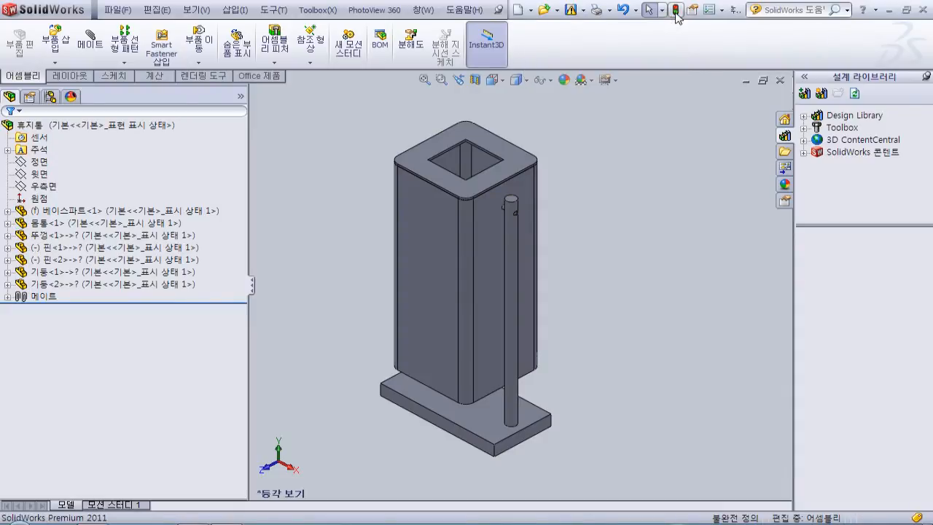
Examine the mates folder (메이트) entry and highlight every component from the base part down to the second post
click(43, 296)
click(305, 314)
click(319, 294)
click(60, 211)
click(59, 223)
click(59, 235)
click(59, 247)
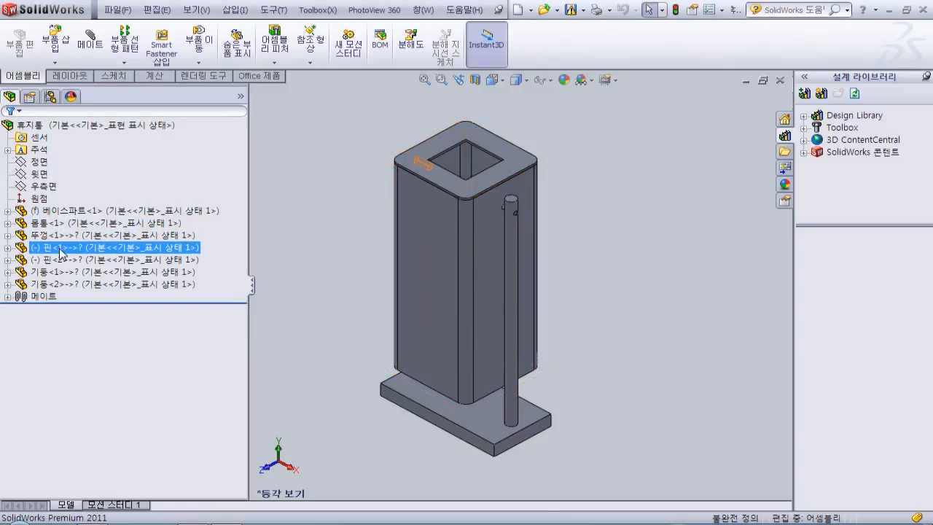
click(59, 259)
click(59, 272)
click(58, 284)
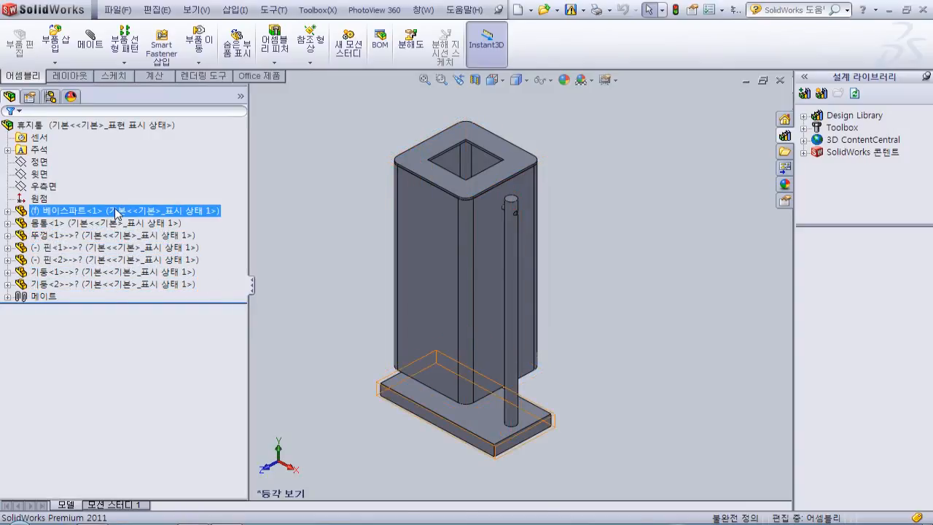
Expand the mates folder (메이트), highlight all its mates from 동심1 to 각도 한도1, and clear the selection
click(6, 297)
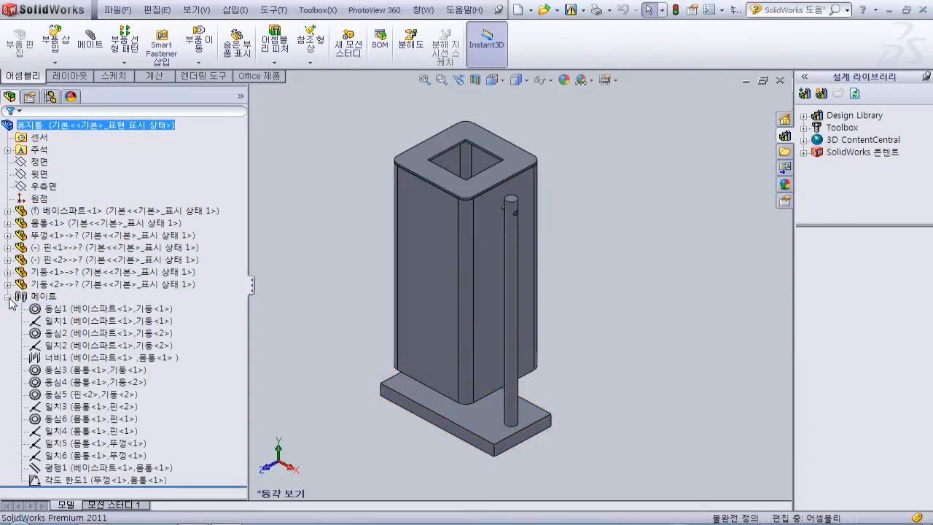
click(40, 309)
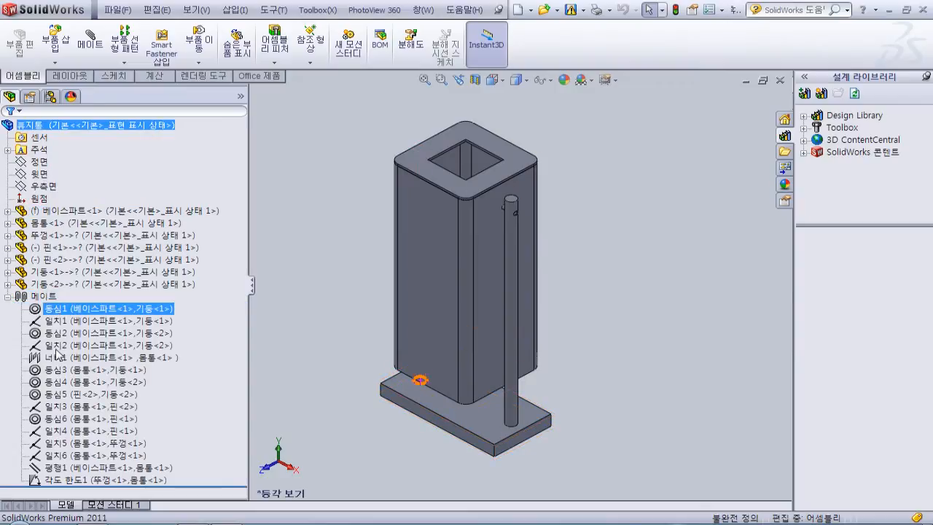
click(182, 481)
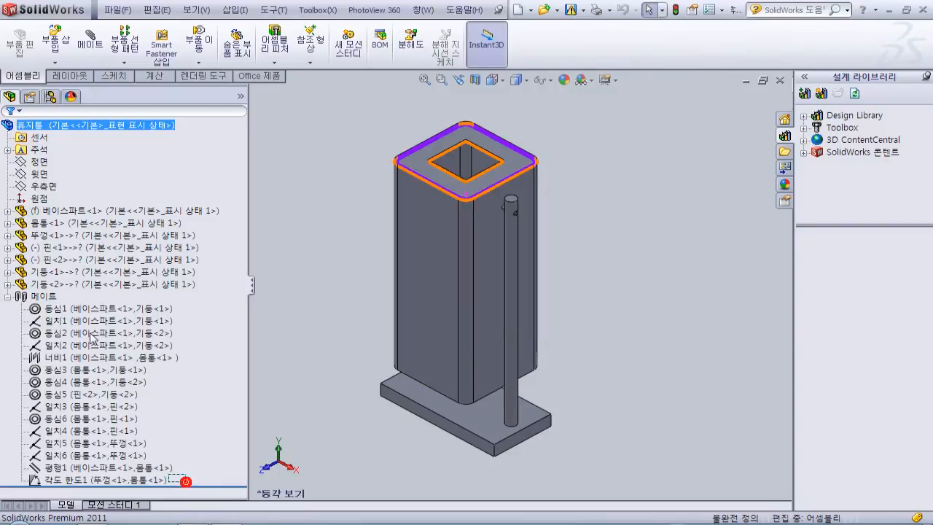
drag(91, 333, 74, 309)
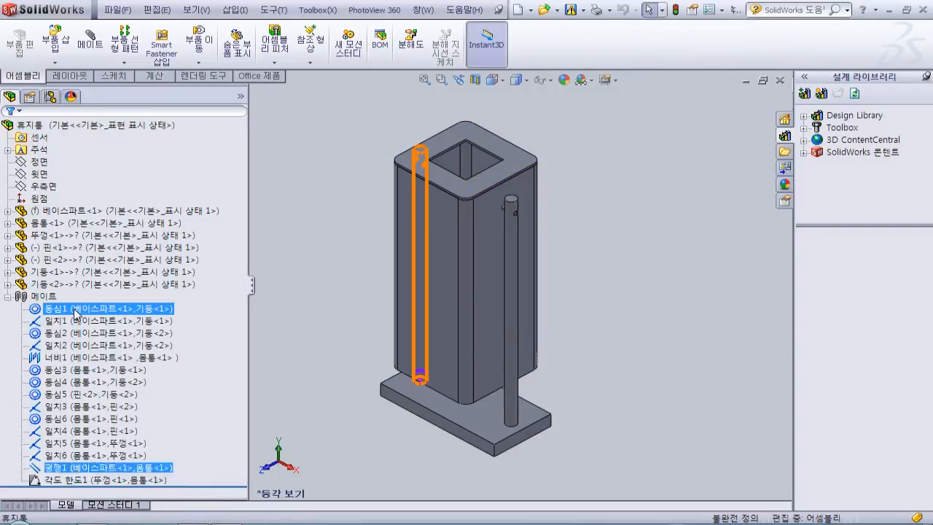
shift+click(75, 309)
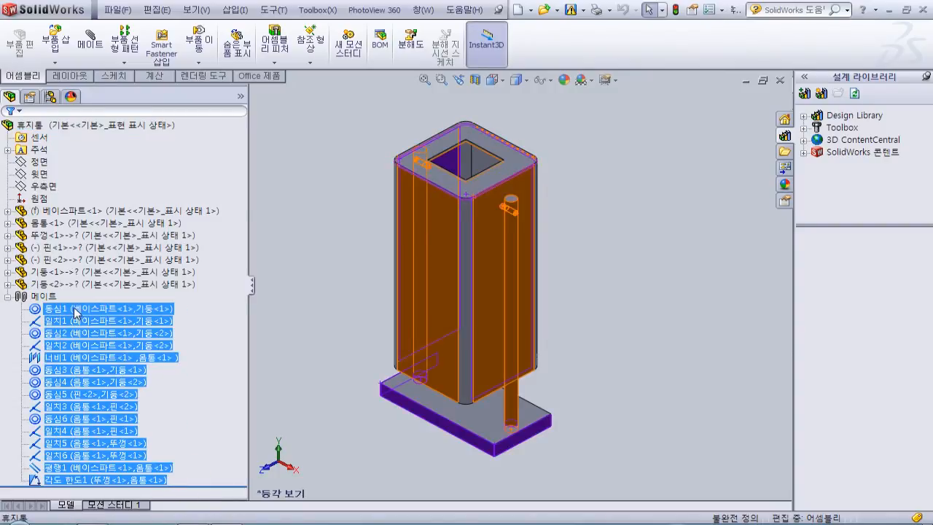
click(295, 302)
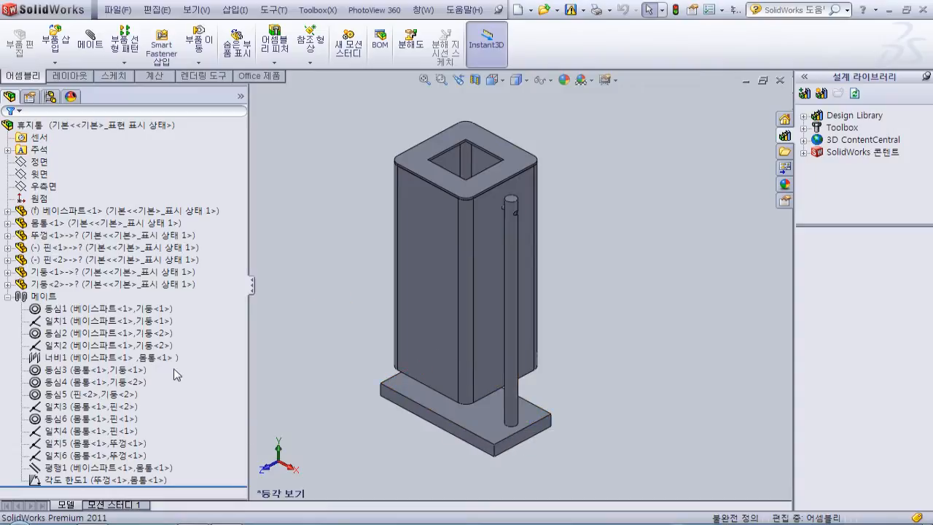
click(321, 418)
Narrow the feature tree and inspect the mates joining the base part (베이스파트) to the two posts (기둥), plus 동심3, one at a time
drag(248, 329, 204, 329)
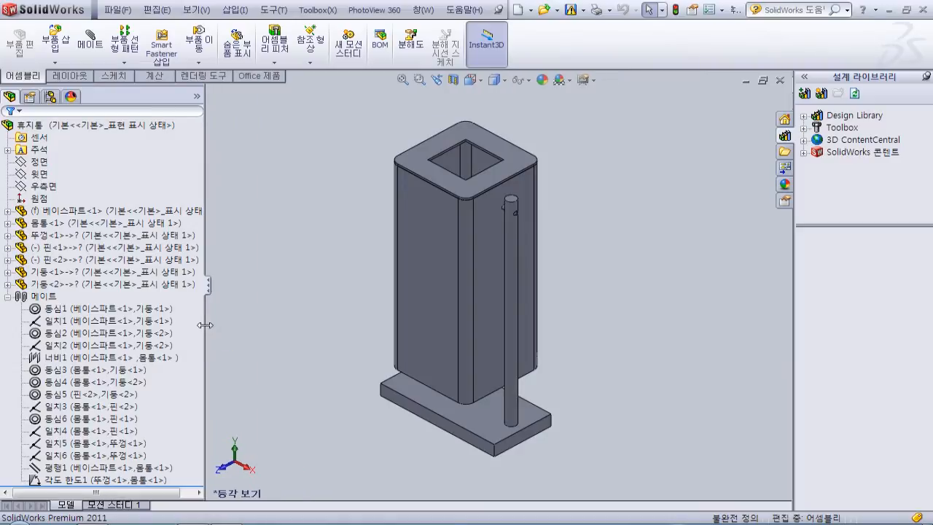
click(93, 309)
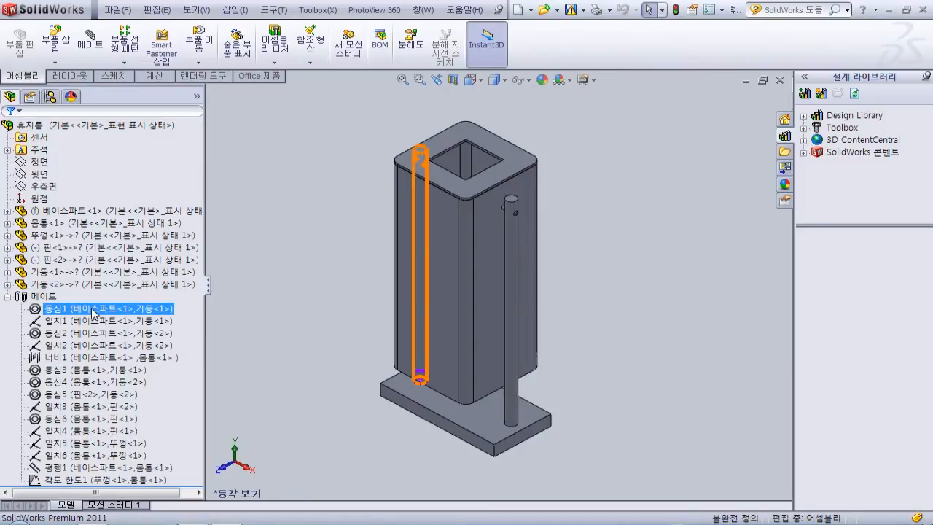
click(89, 322)
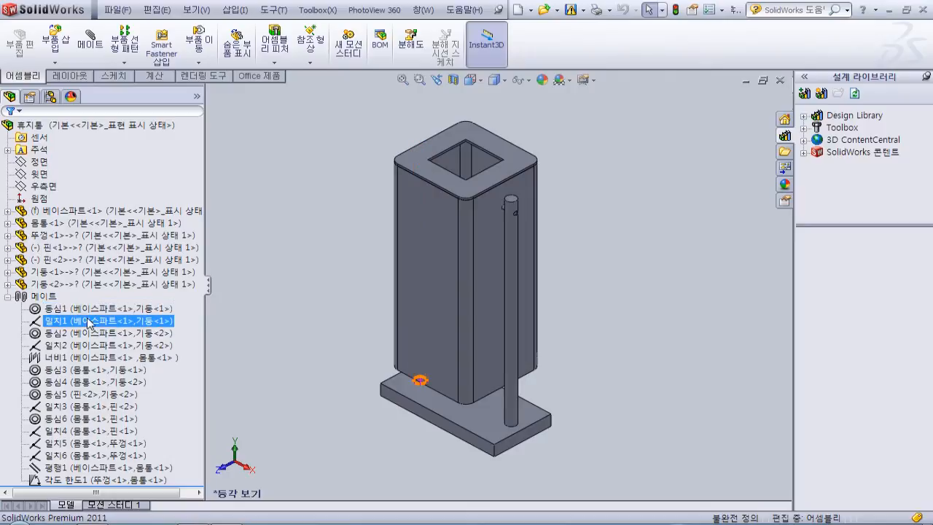
click(223, 347)
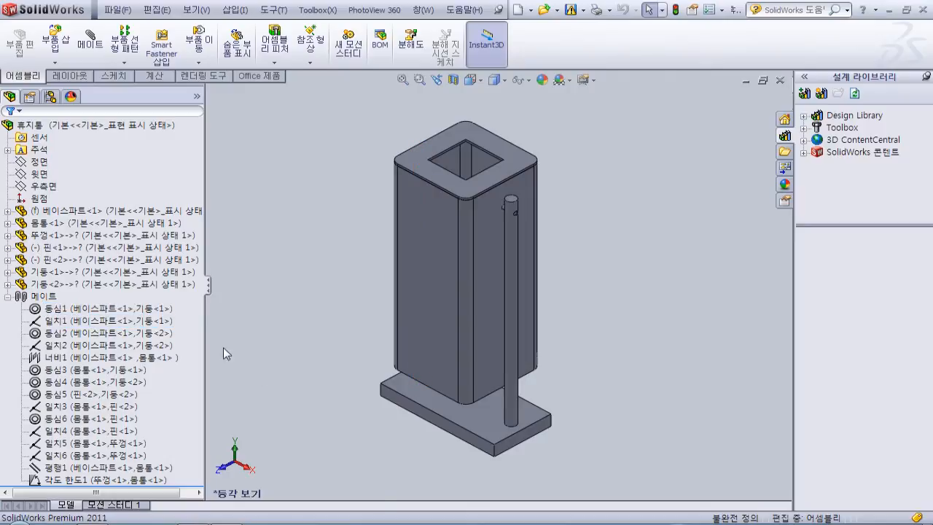
click(87, 333)
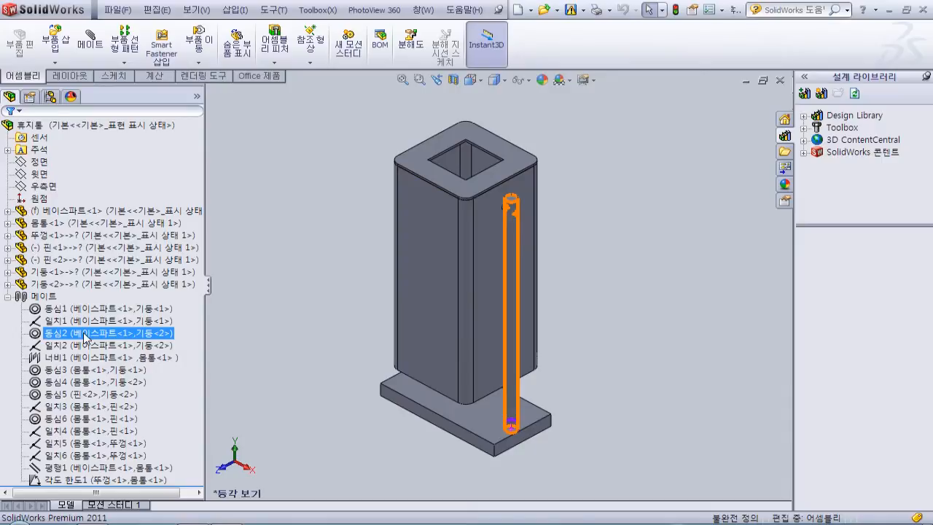
click(87, 345)
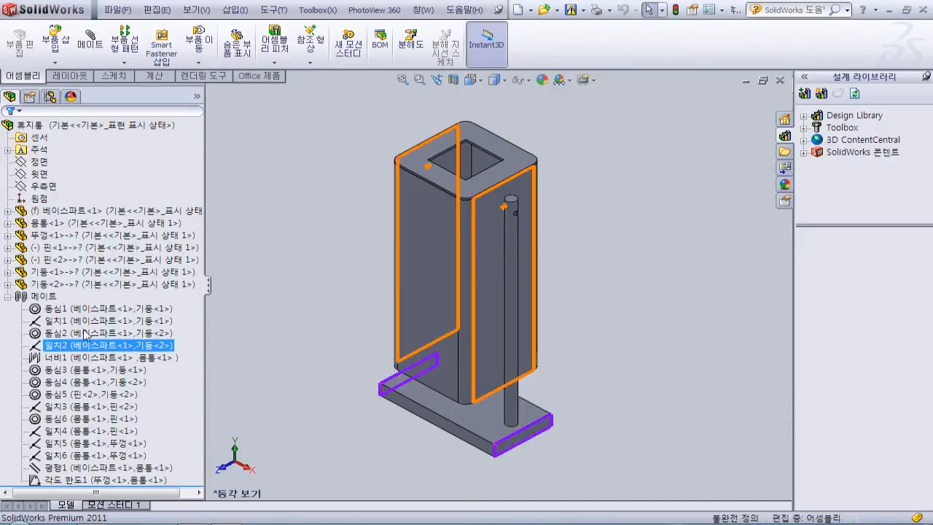
click(87, 320)
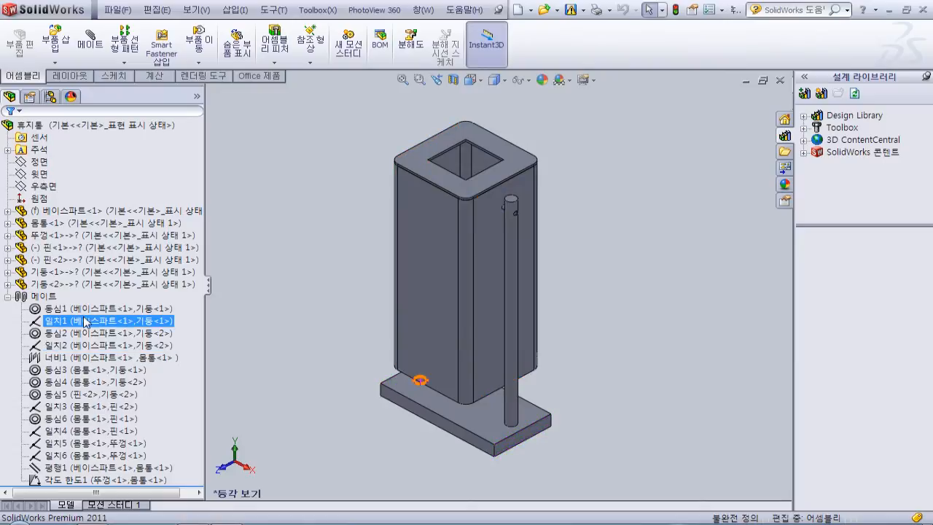
click(89, 377)
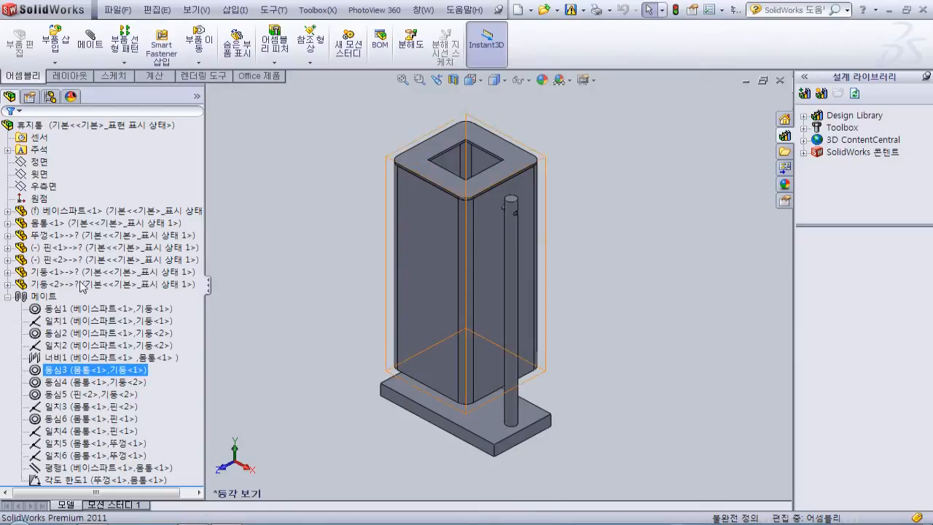
click(84, 309)
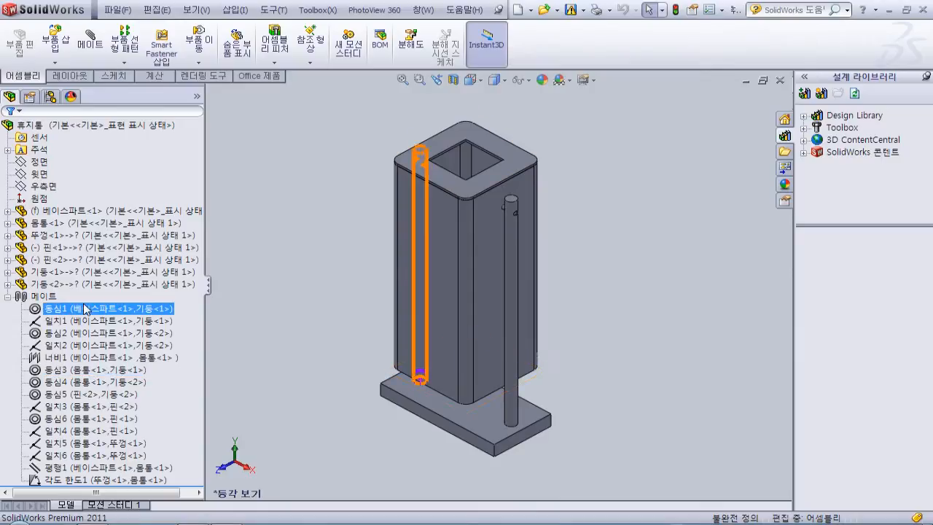
click(83, 346)
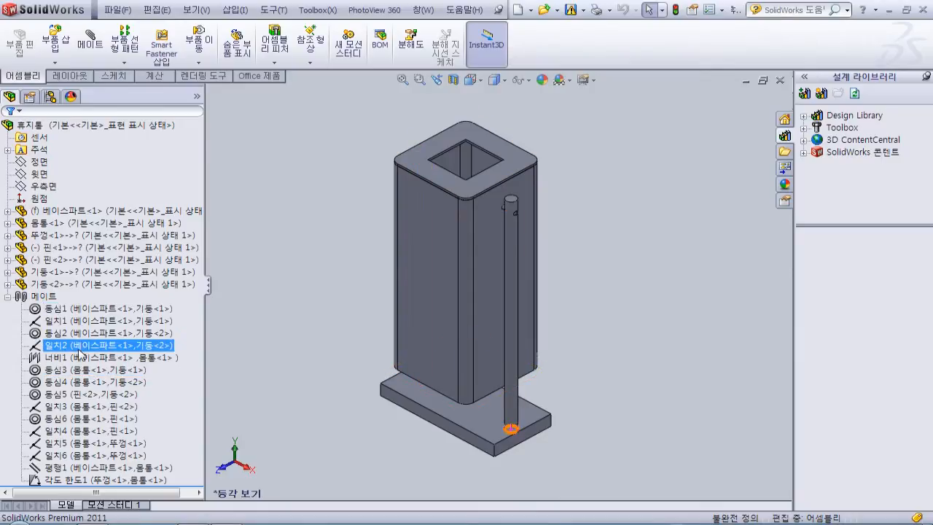
Examine the mates 동심1, 일치1, 동심6 and 일치5 in the mates folder to see which geometry they join
click(113, 309)
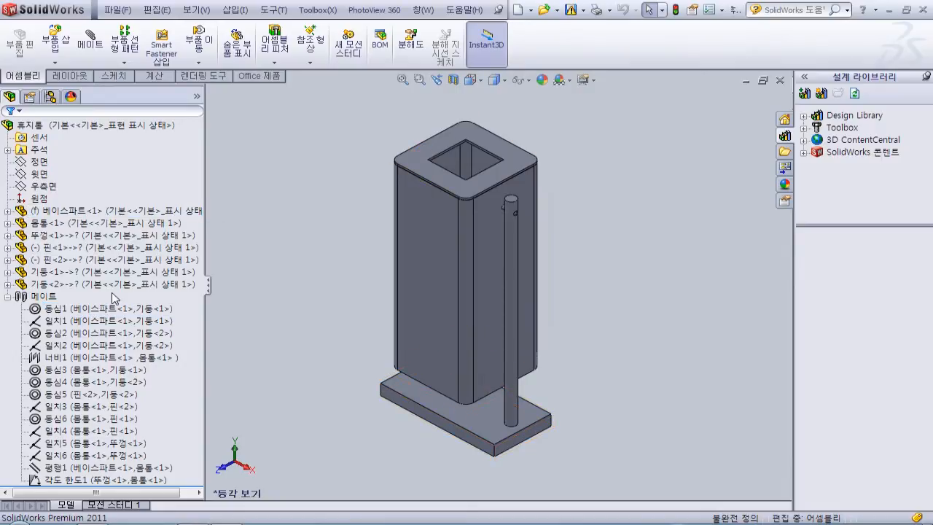
click(73, 321)
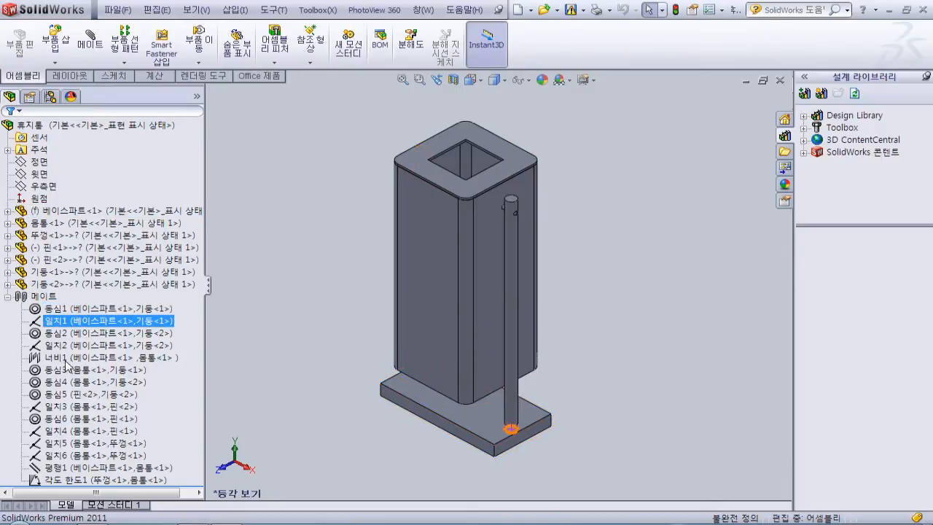
click(73, 419)
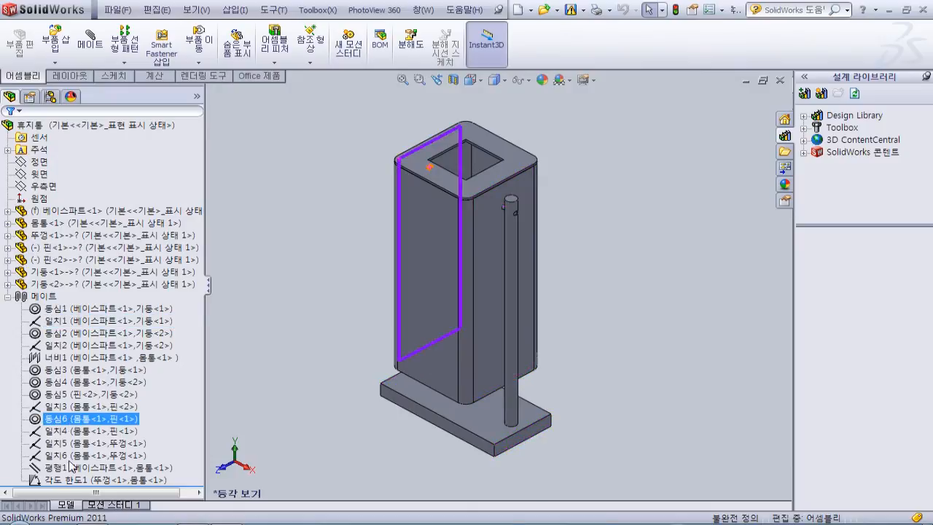
click(73, 442)
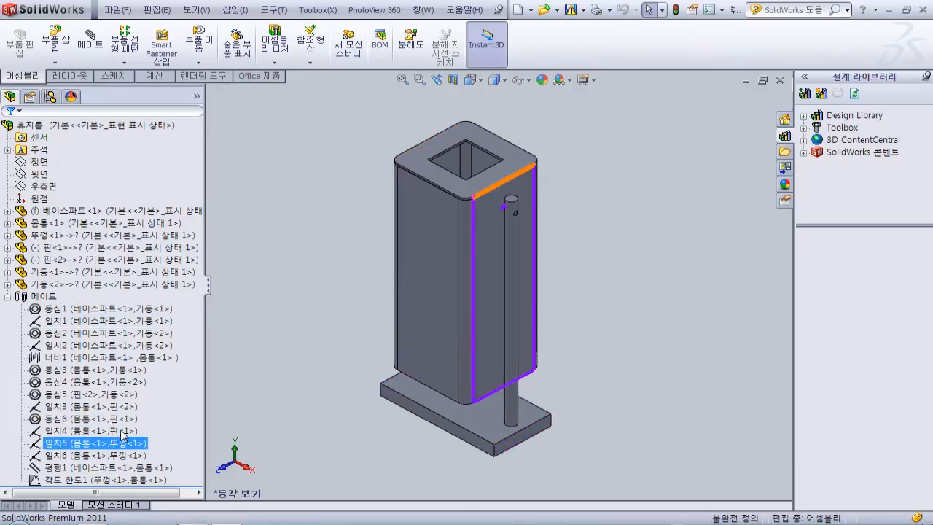
click(245, 418)
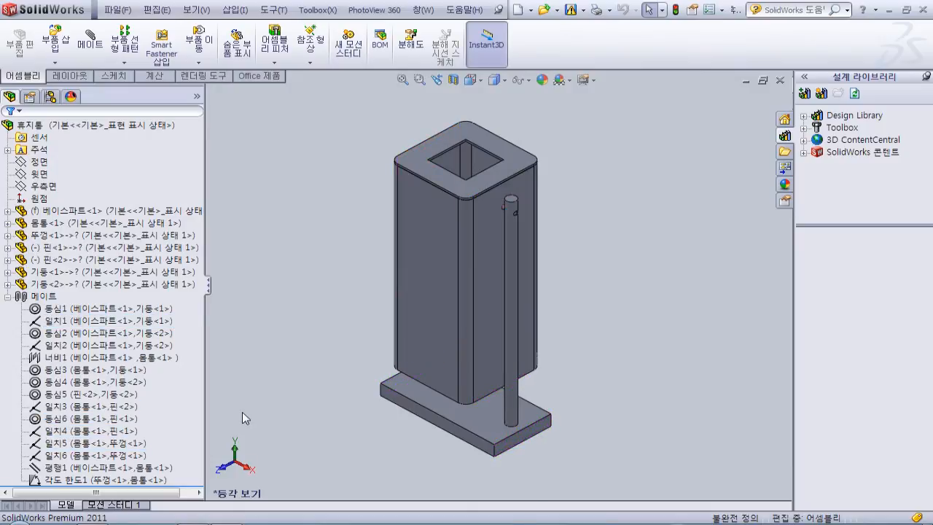
View the mates of the base part (베이스파트) in a separate list and place that list beside the feature tree
click(408, 383)
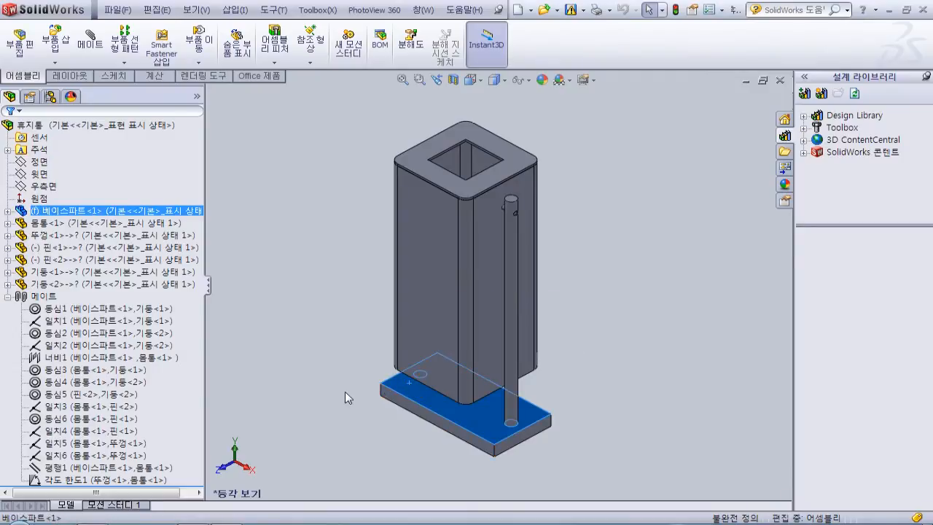
click(324, 396)
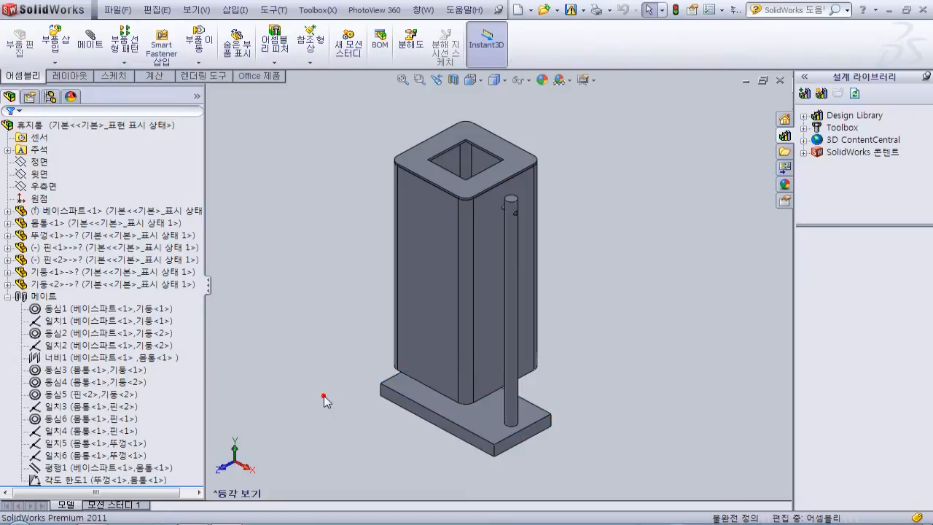
right_click(473, 419)
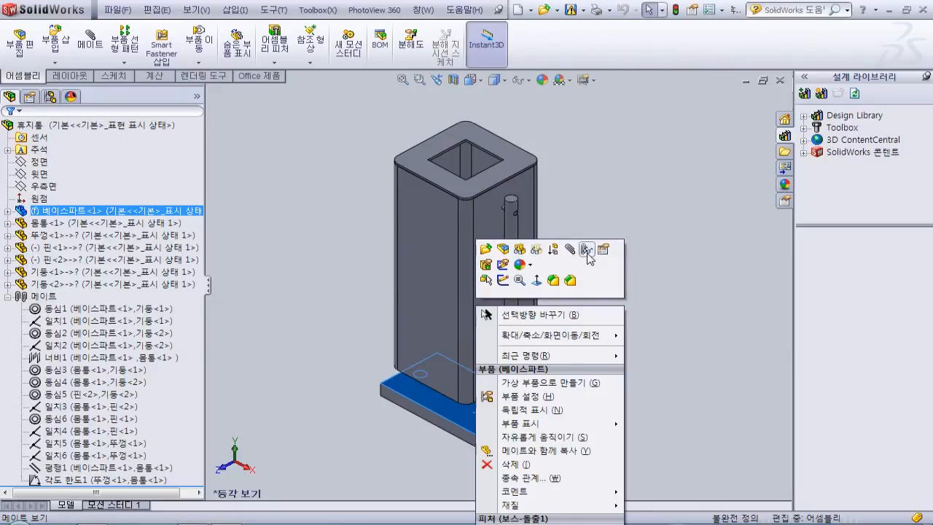
click(587, 255)
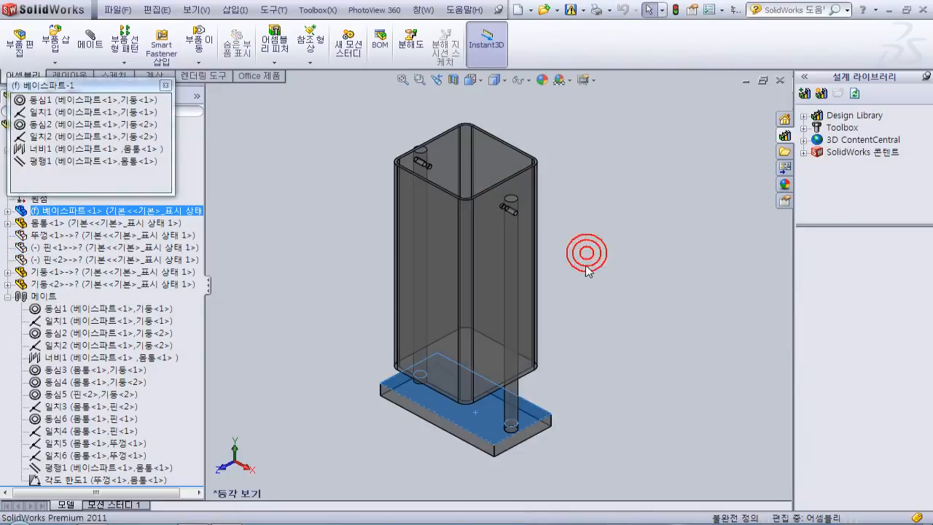
drag(135, 89, 333, 140)
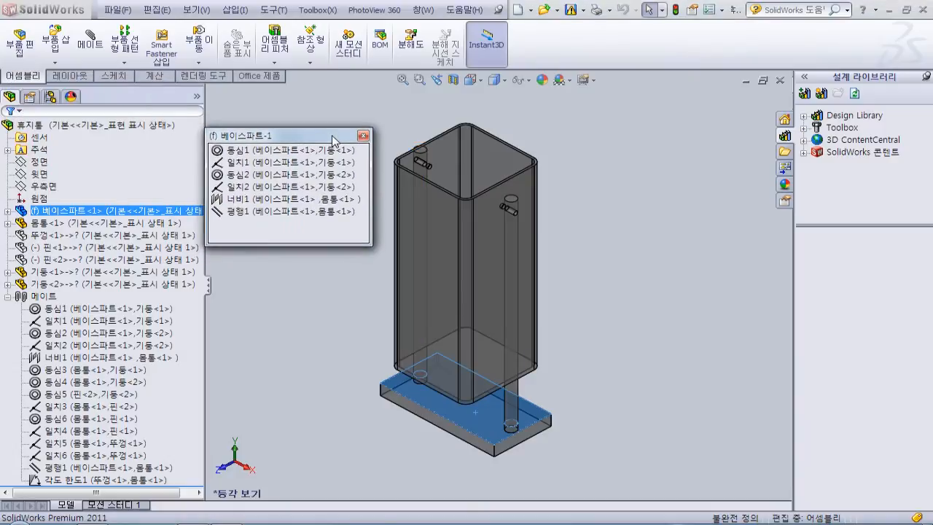
Check the mates 동심1, 일치1 and 평행1 in the base part's mate list against the geometry they join
click(261, 149)
click(260, 161)
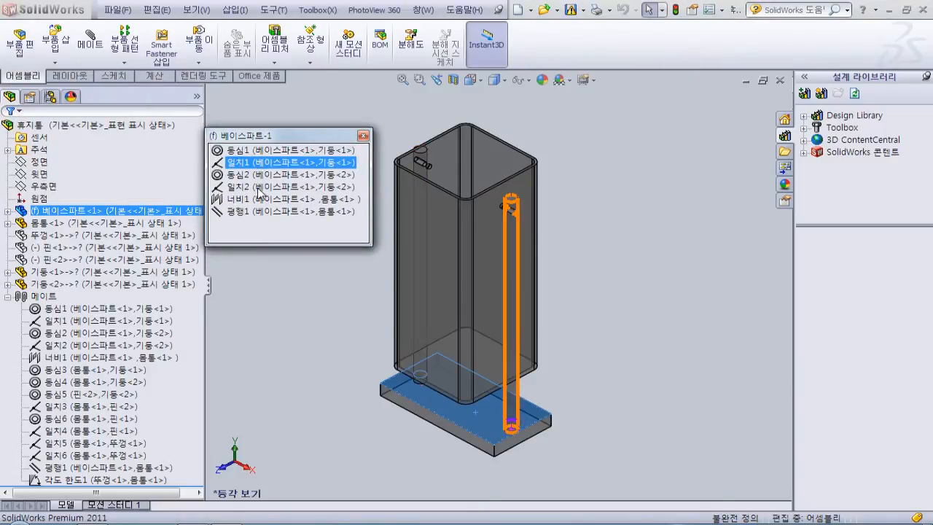
click(325, 211)
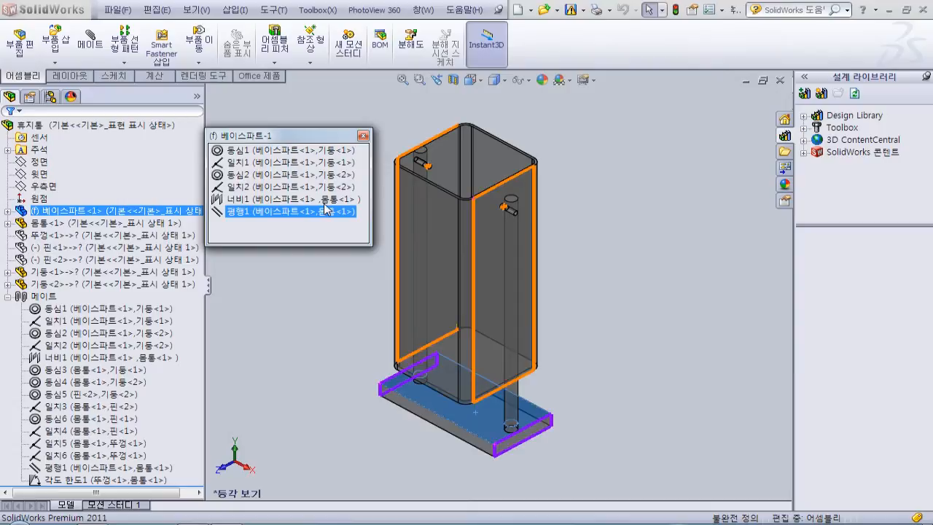
click(326, 205)
Suppress the coincident mate 일치2 between the base part and the second post (기둥<2>), and highlight its entry
click(332, 188)
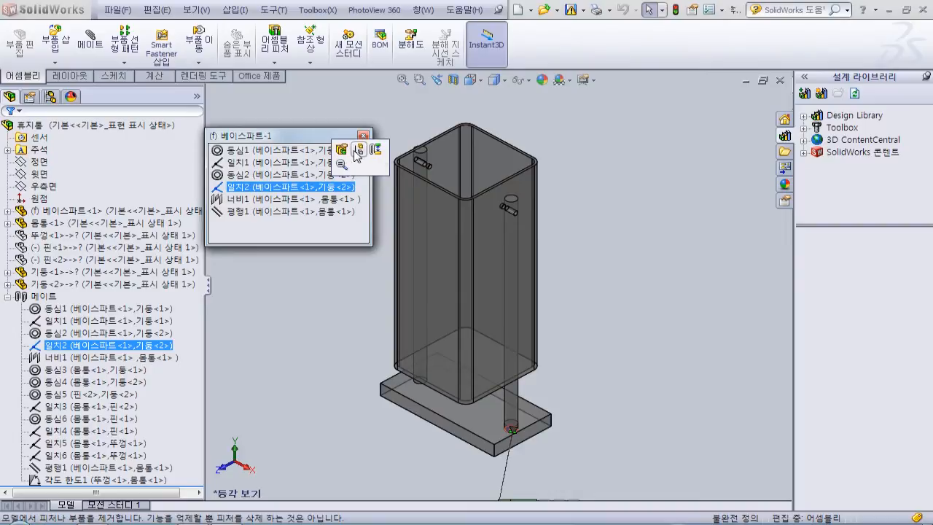
click(358, 151)
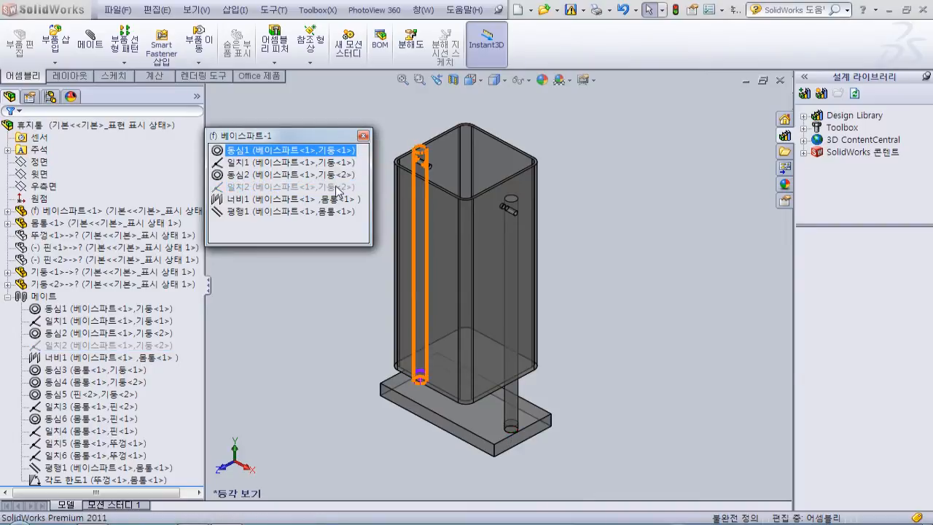
click(323, 233)
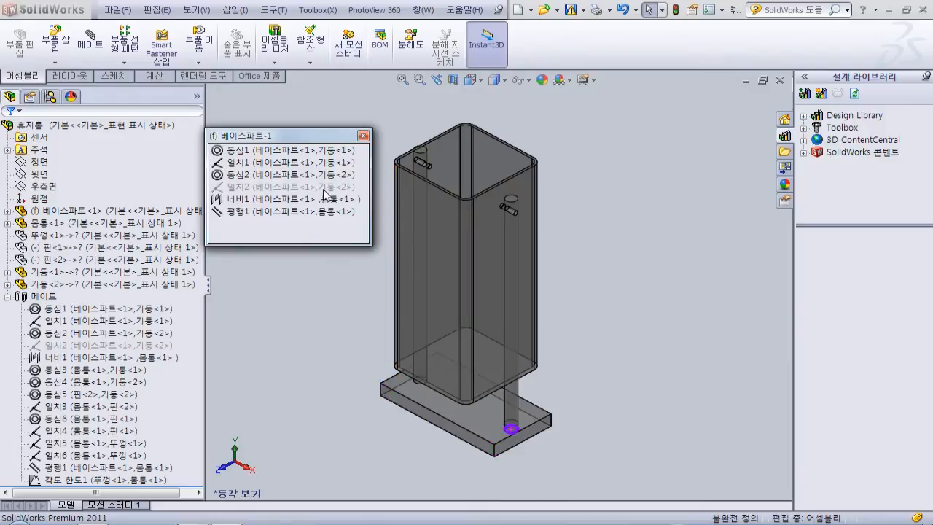
click(323, 188)
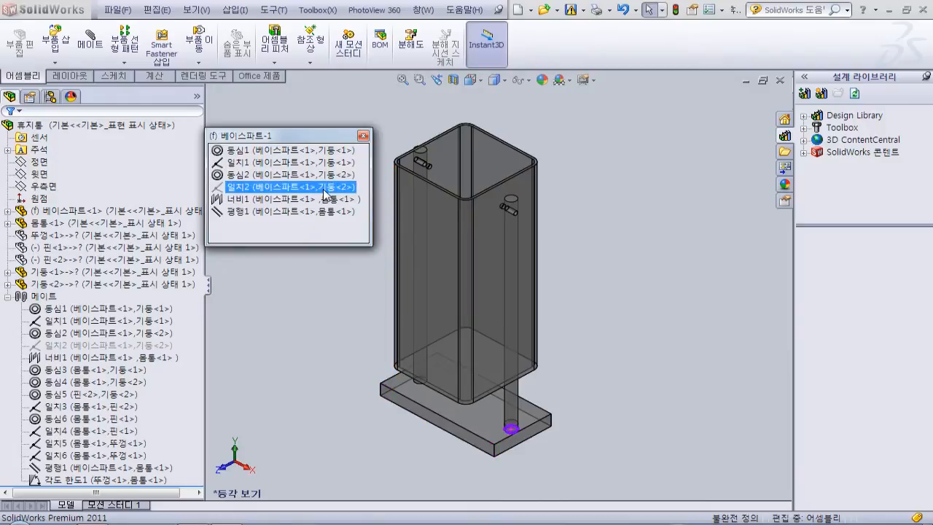
Try to move the second post (기둥<2>) to test its freedom, and clear the selection
click(513, 400)
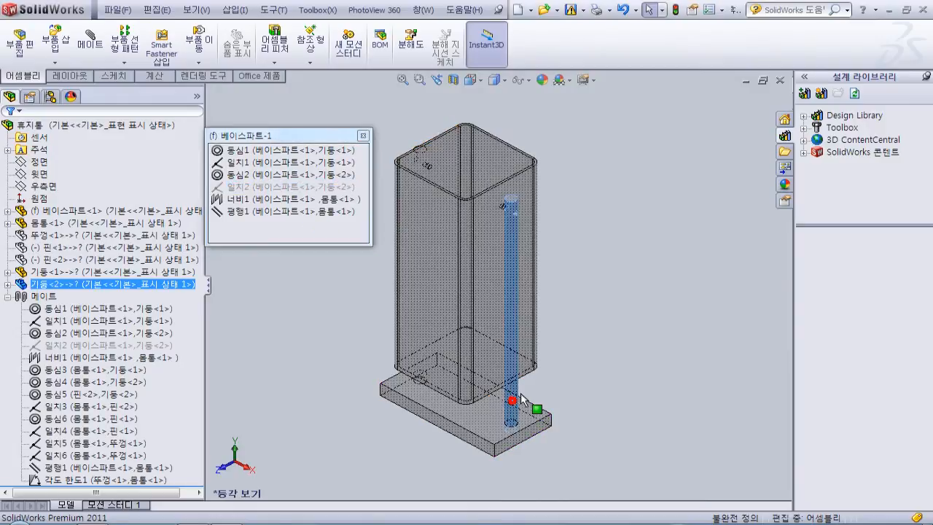
mouse_move(521, 394)
mouse_down()
mouse_move(529, 383)
mouse_move(527, 410)
mouse_up()
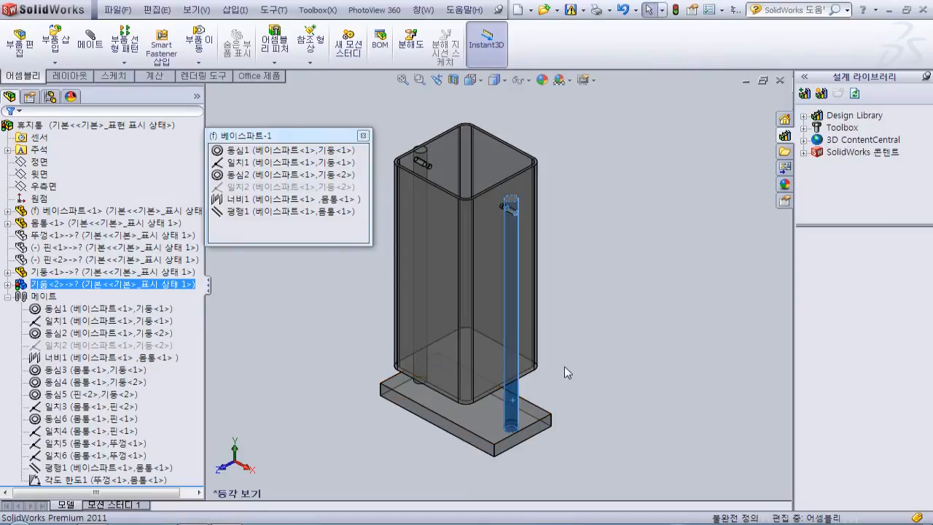
click(569, 362)
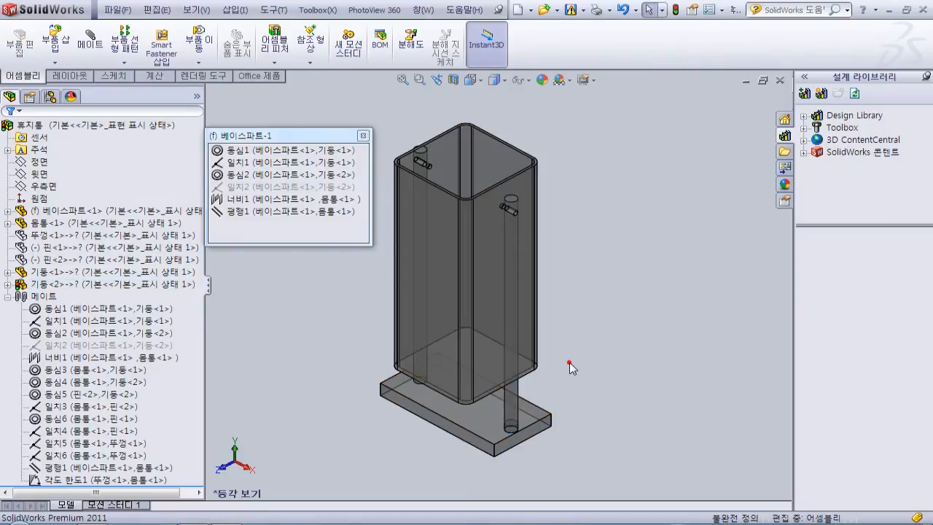
Unsuppress the coincident mate 일치2 between the base part and the second post (기둥<2>), and close the mate list
click(283, 190)
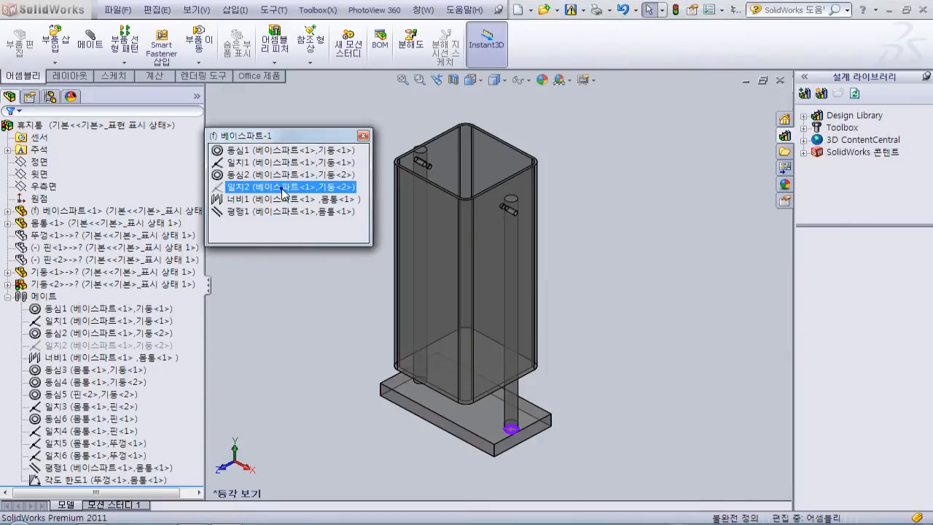
right_click(282, 192)
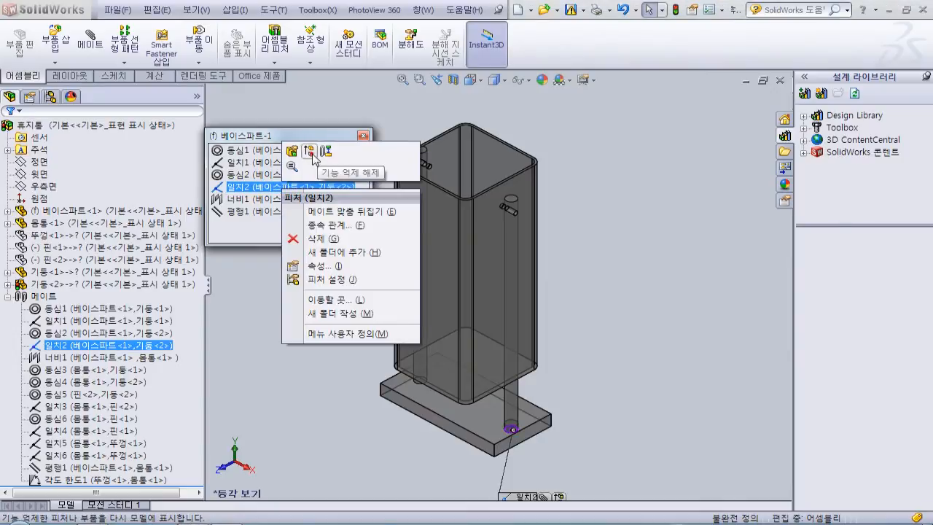
click(313, 153)
click(272, 228)
click(267, 190)
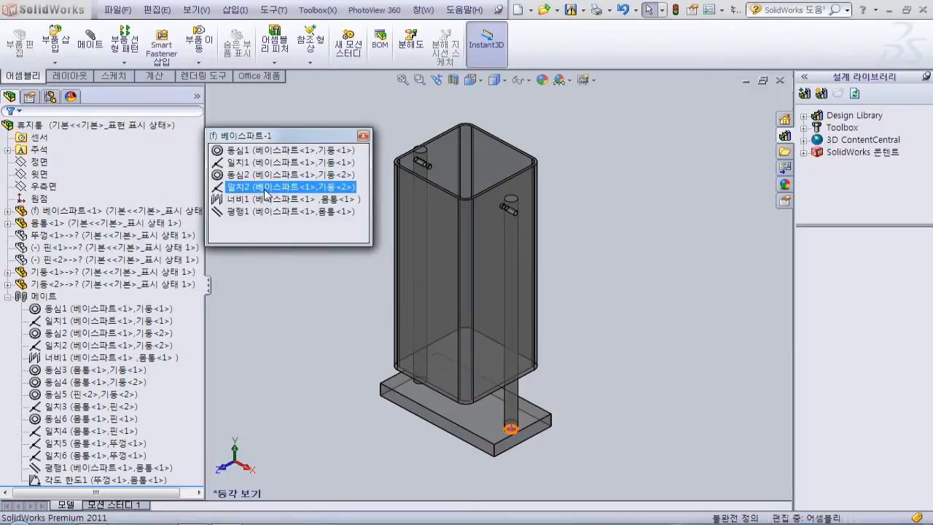
click(362, 136)
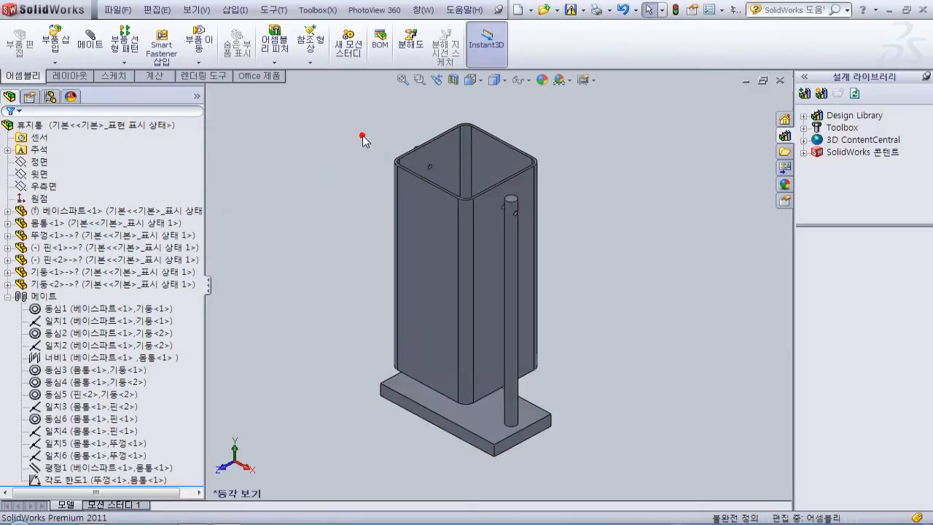
Reopen the separate list of mates for the base part (베이스파트)
click(464, 417)
right_click(464, 417)
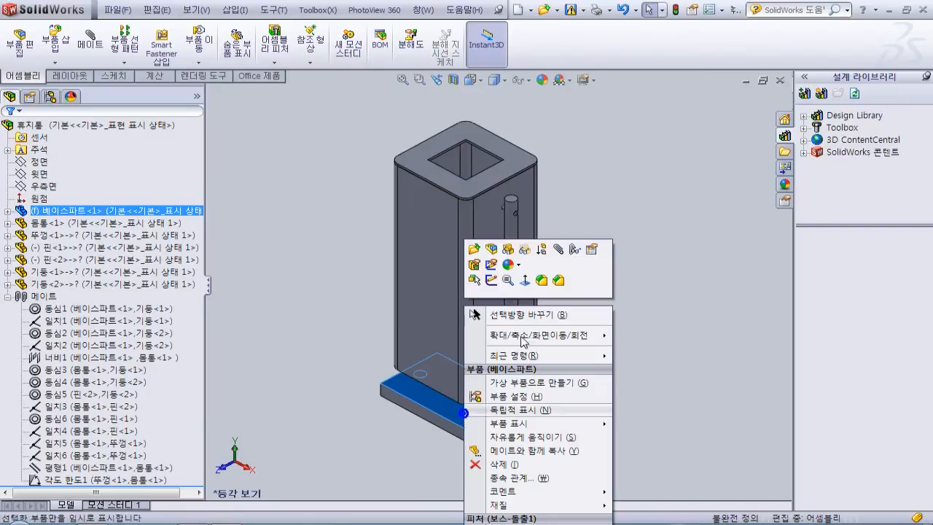
click(576, 249)
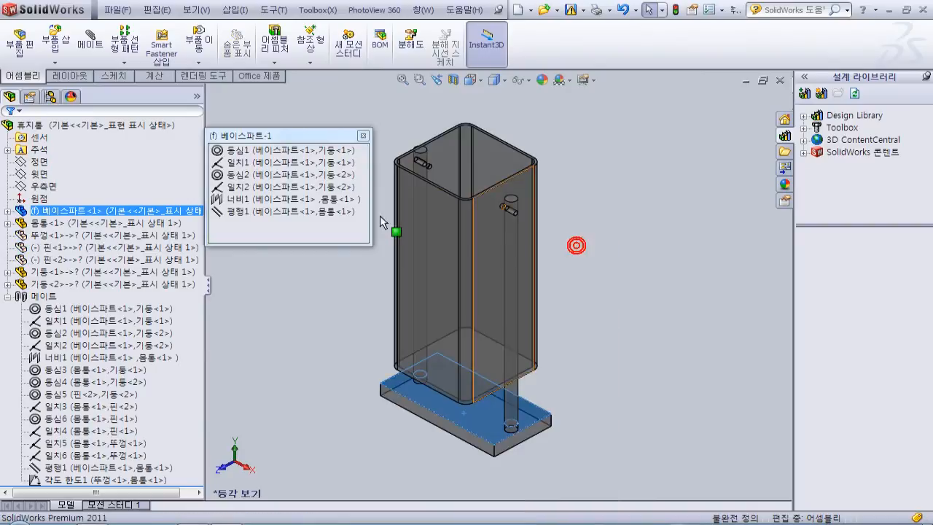
Request deletion of the coincident mate 일치2 from the base part's mate list, cancel the request, and close the list
click(299, 191)
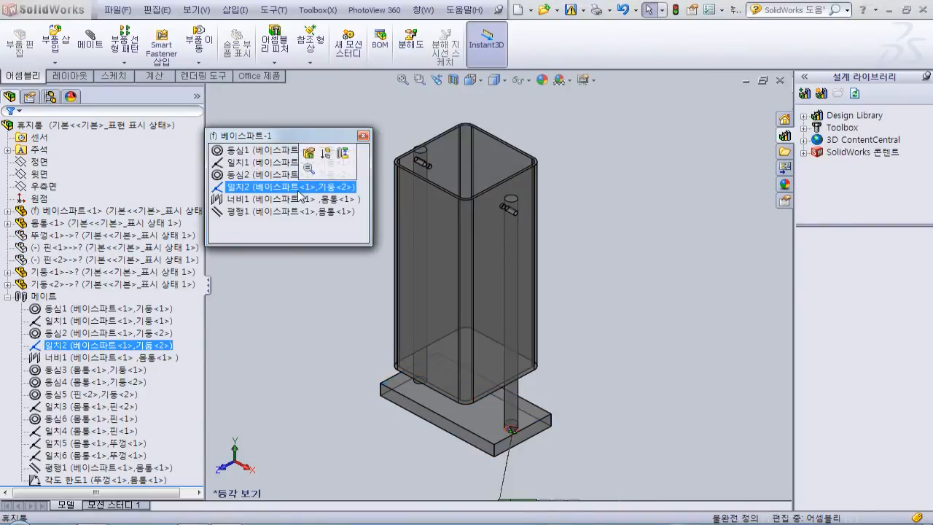
key(Delete)
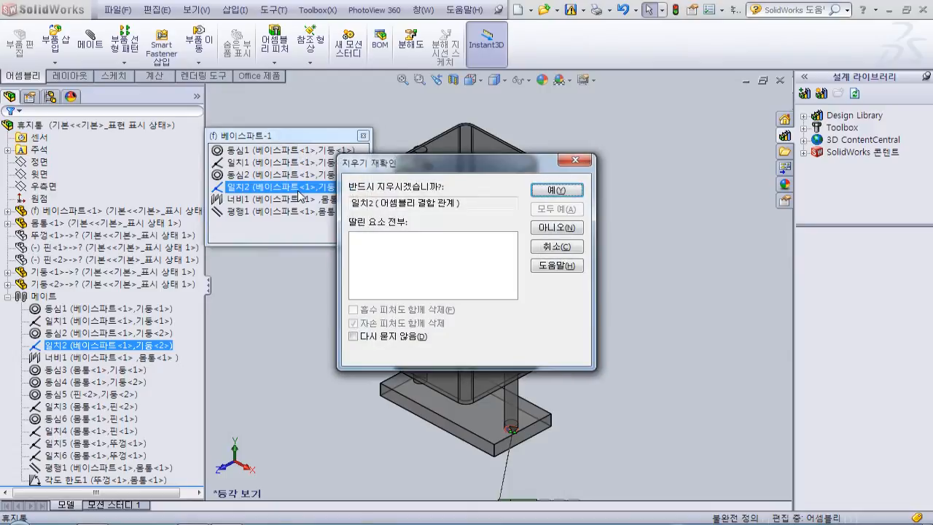
drag(371, 163, 336, 242)
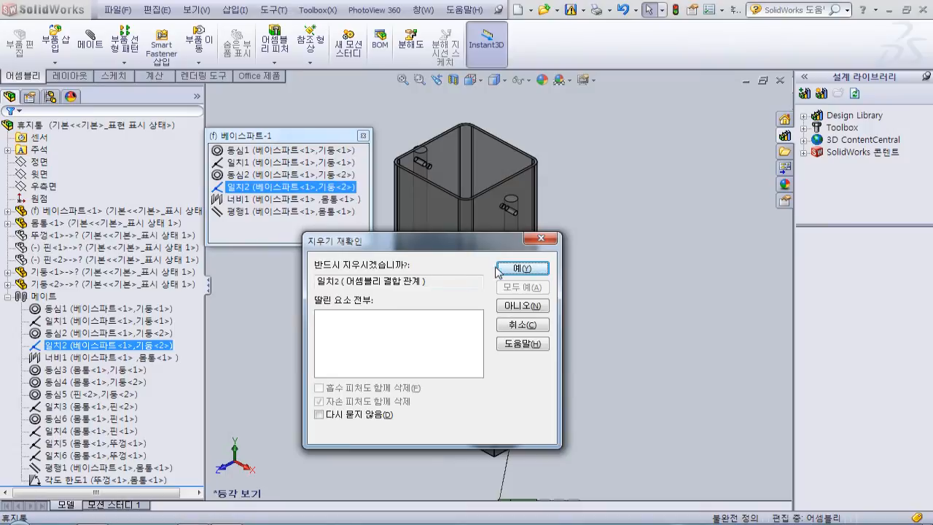
click(542, 239)
click(363, 135)
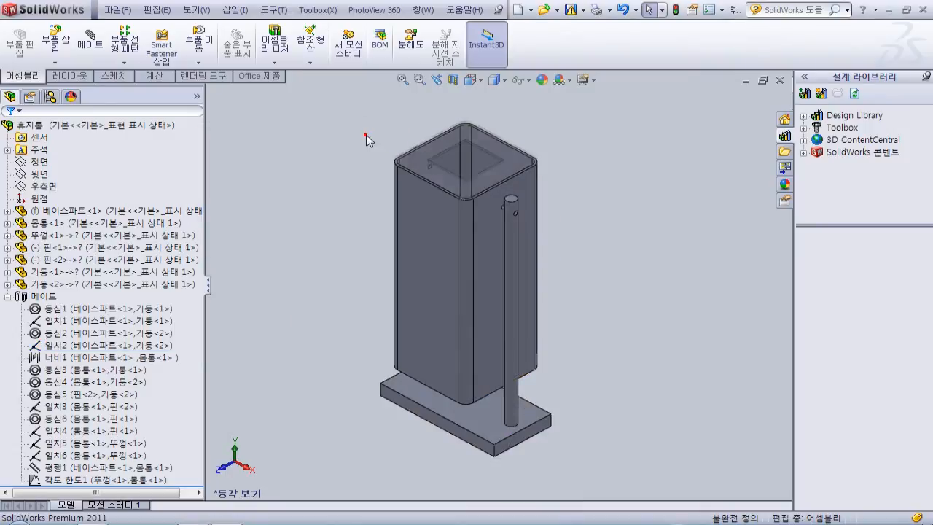
click(278, 210)
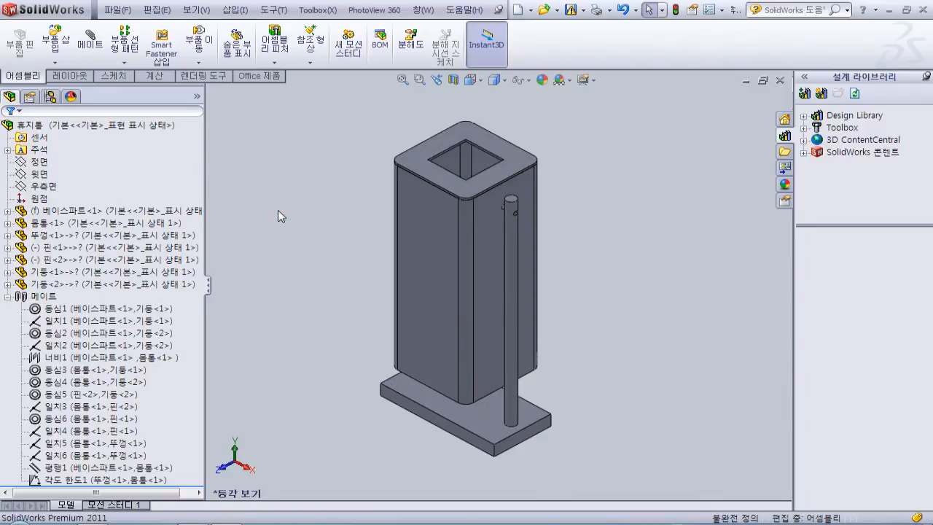
Show the base part's mates in place of the feature tree and check 동심1, 일치2 and 평행1 against the geometry they join
click(459, 411)
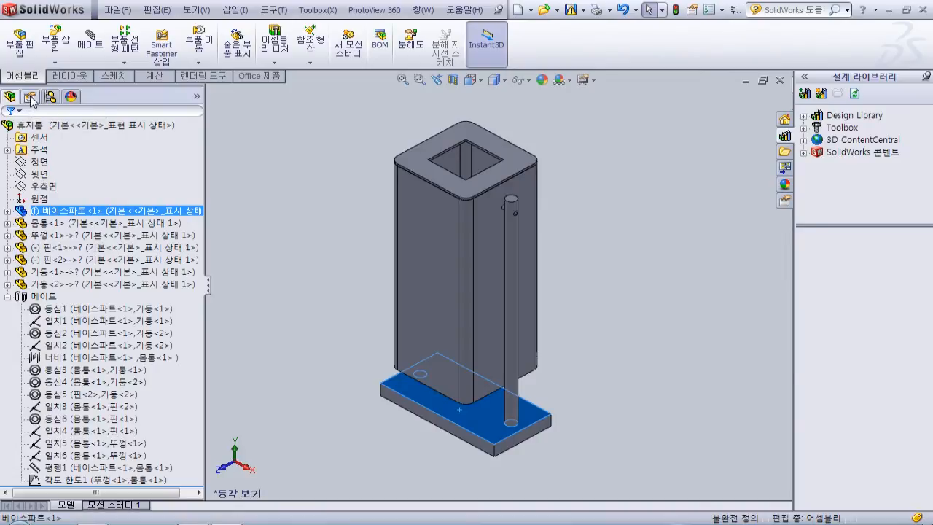
click(30, 99)
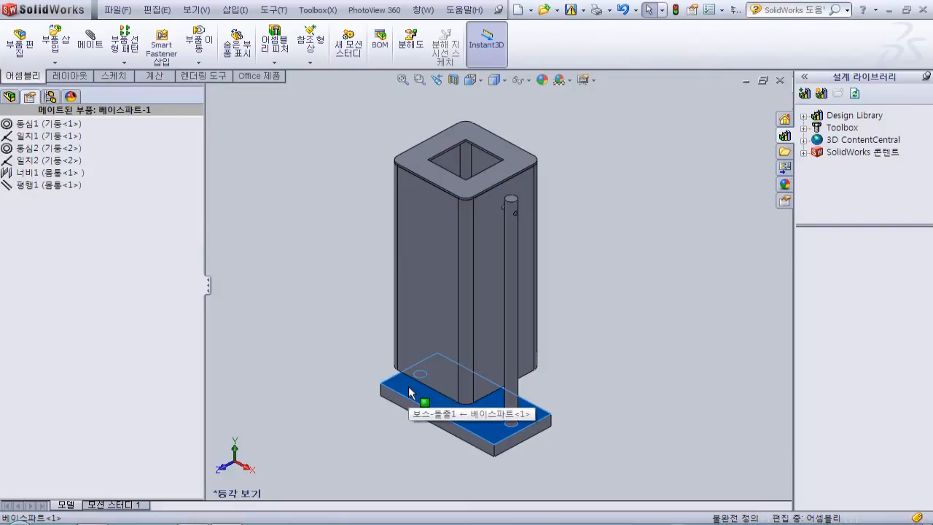
click(59, 127)
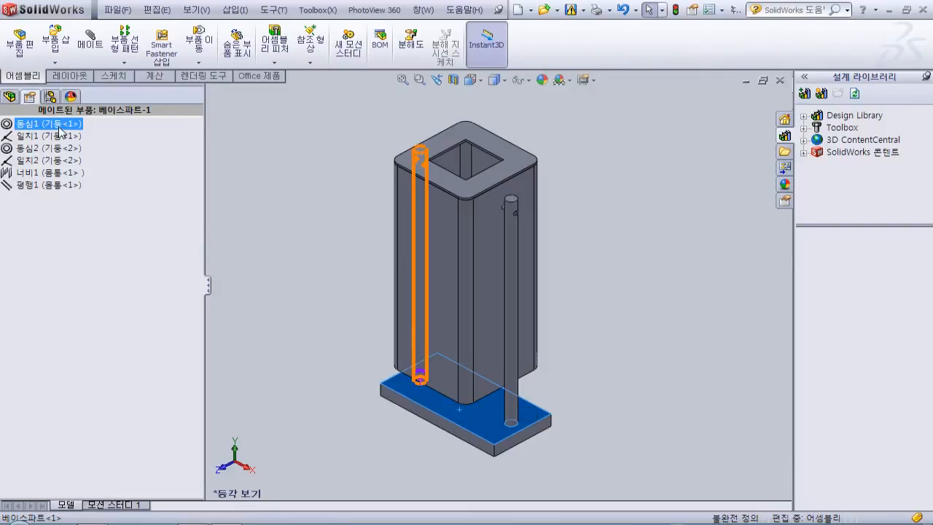
click(48, 160)
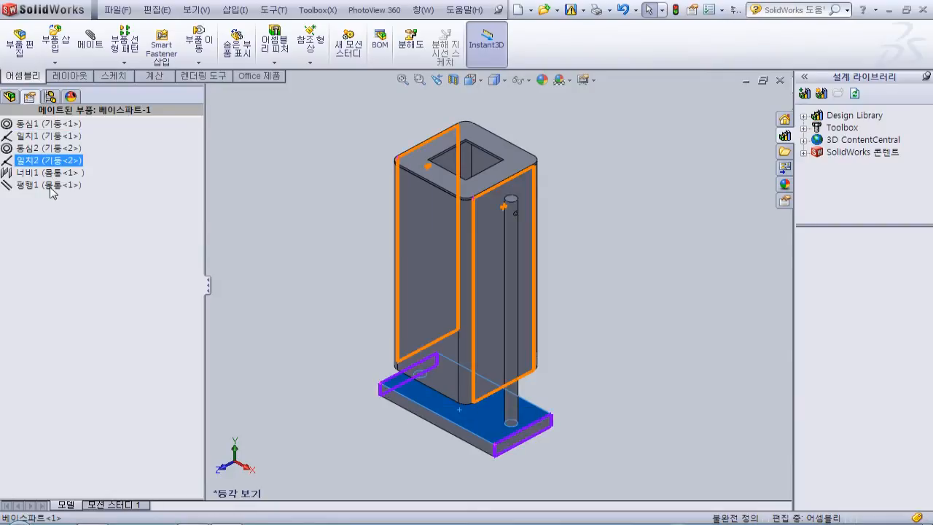
click(50, 185)
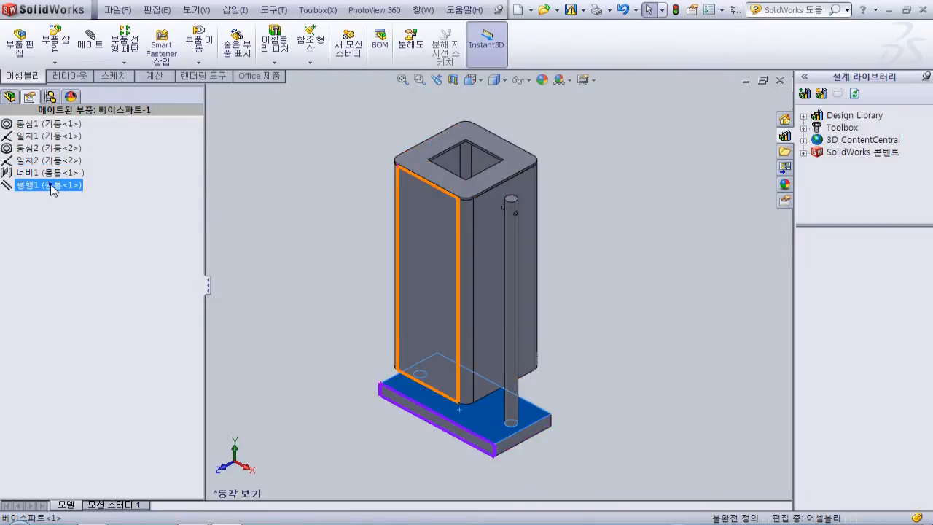
right_click(50, 185)
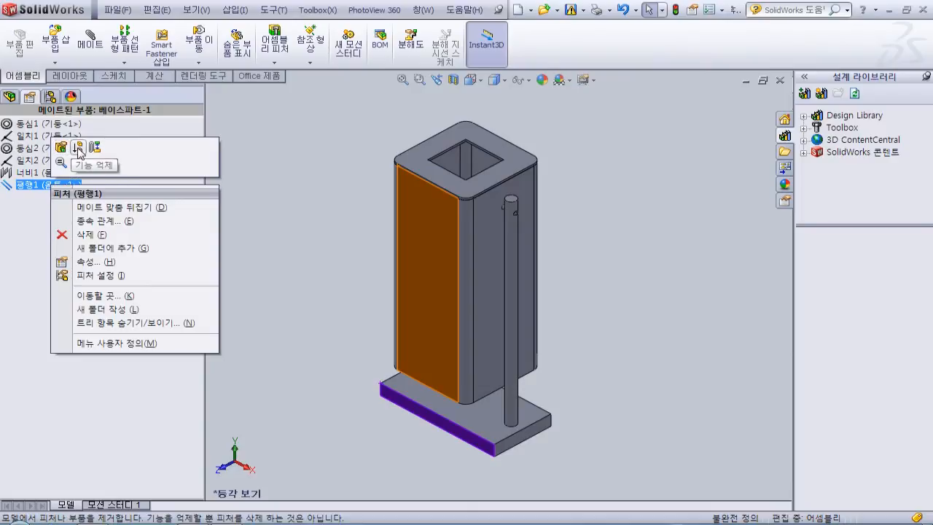
click(287, 158)
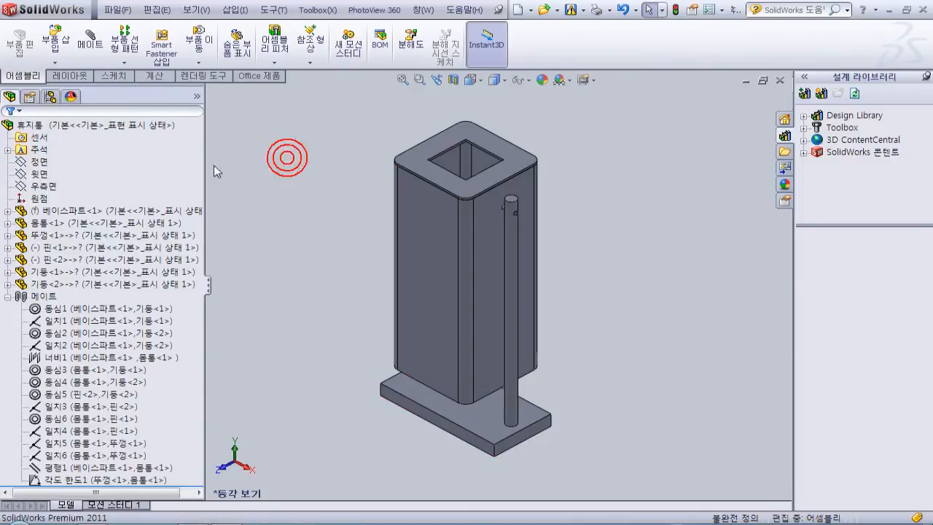
Show the mates of the lid (뚜껑) and check 일치5, 일치6 and 각도 한도1 against the geometry they join
click(118, 231)
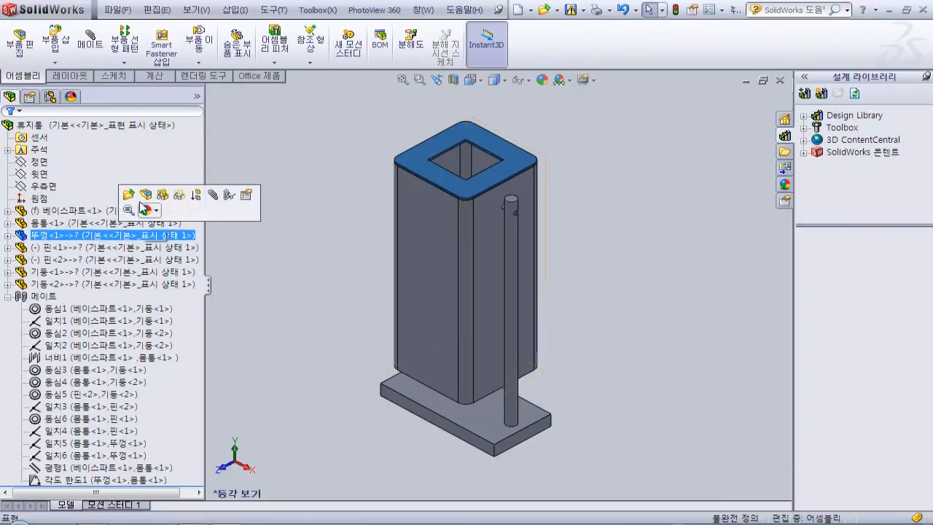
click(29, 96)
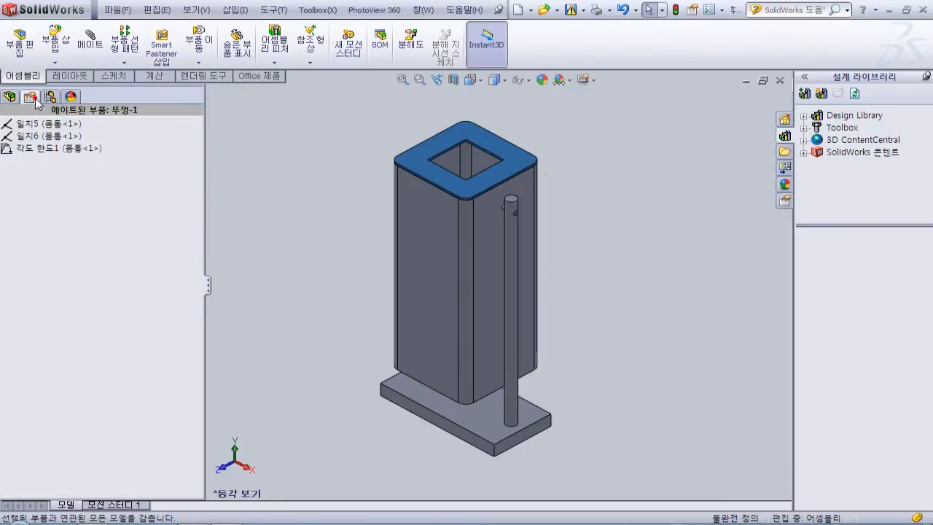
click(34, 125)
click(34, 135)
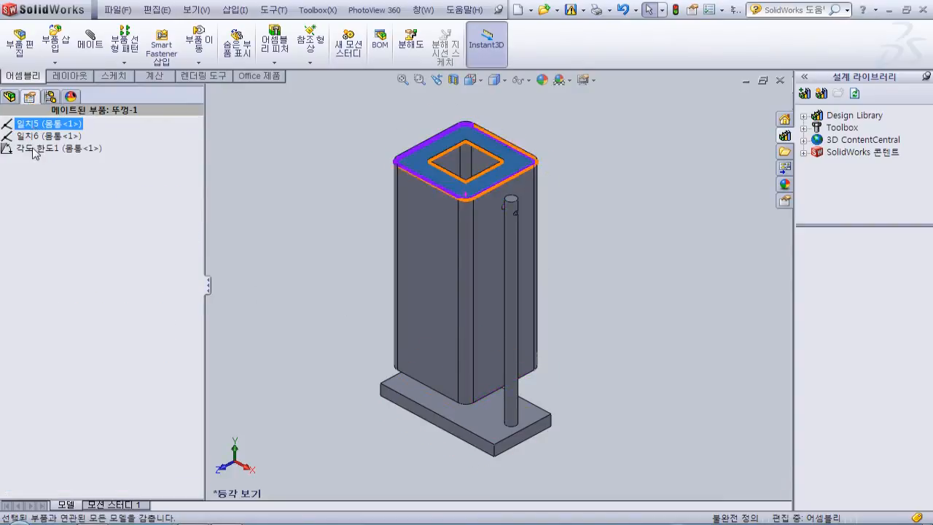
click(32, 147)
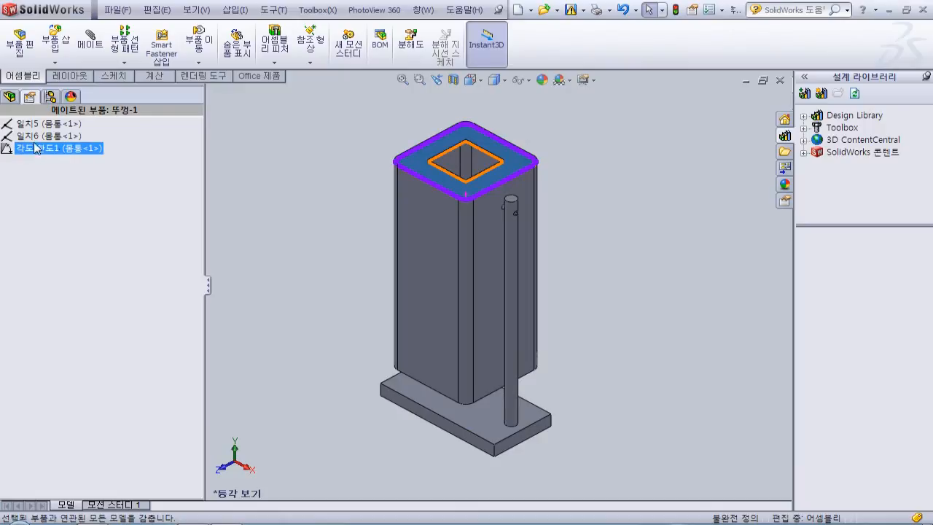
key(Up)
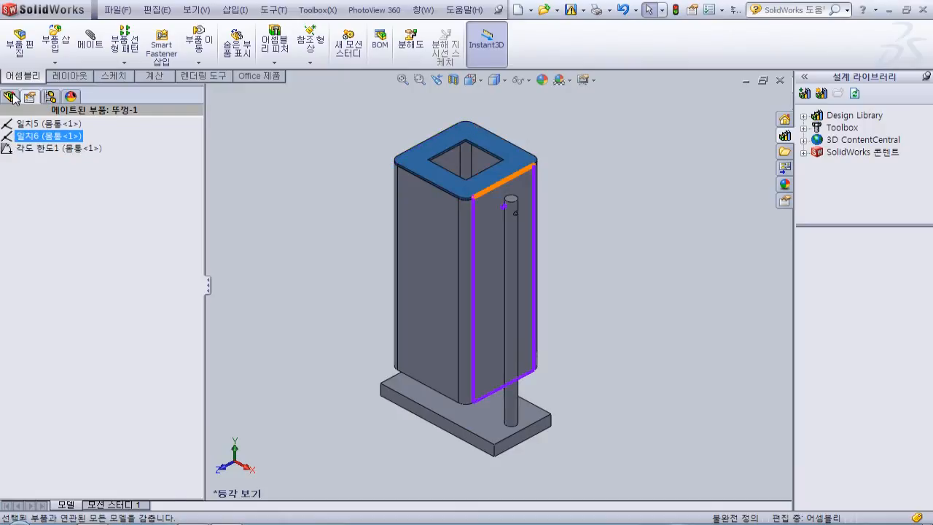
click(279, 157)
click(277, 152)
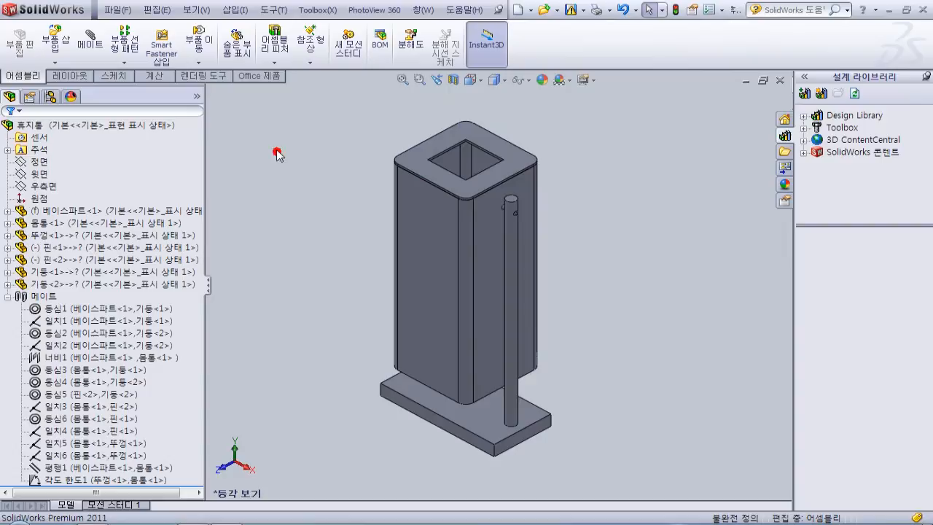
Collapse the mate folder (메이트) in the feature tree and highlight the top face of the lid (뚜껑)
click(8, 295)
click(309, 280)
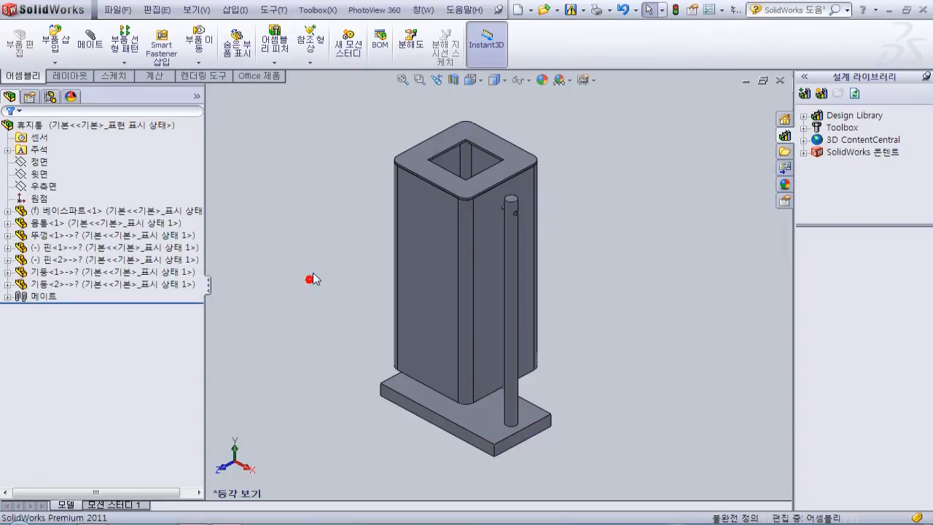
scroll(486, 233, down, 4)
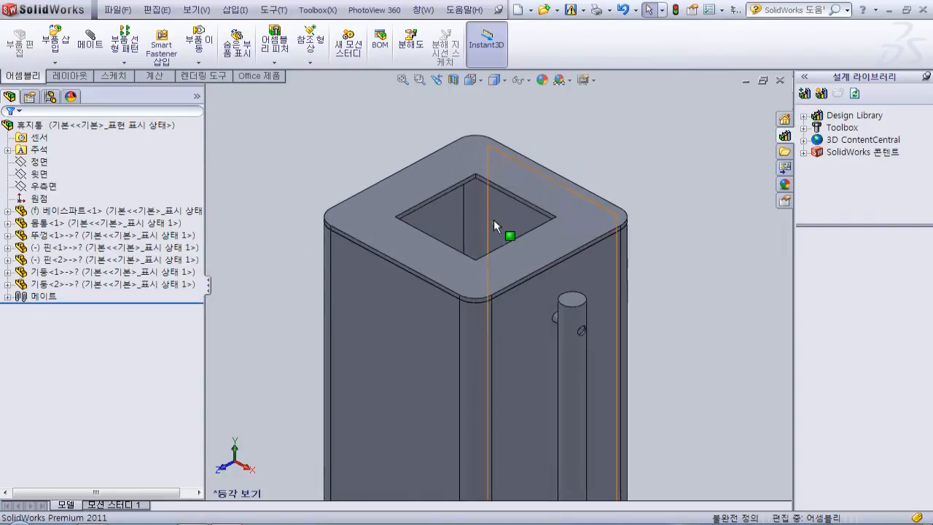
scroll(494, 211, down, 2)
click(496, 156)
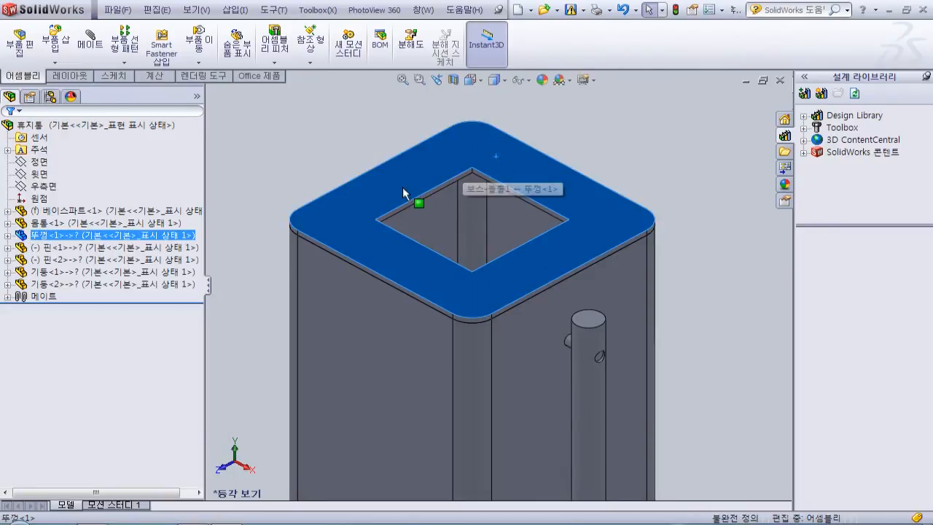
click(338, 165)
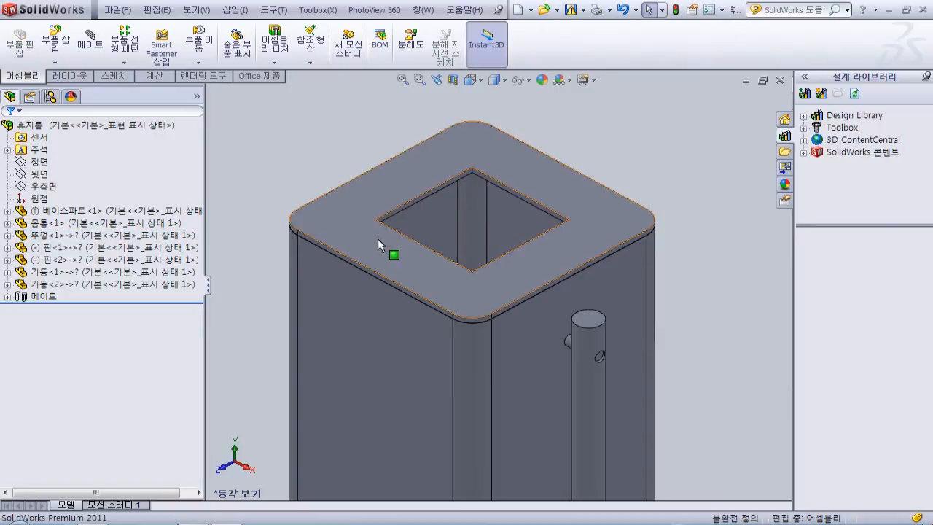
click(389, 194)
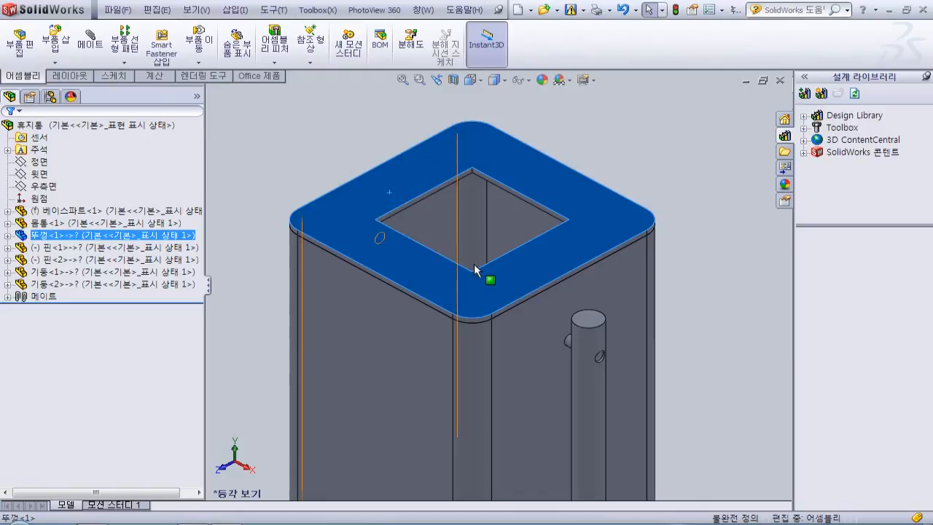
Examine the lid's square opening and its fit on the body from above and at an angle, clearing the selection
middle_drag(437, 238, 435, 303)
scroll(442, 302, up, 4)
scroll(488, 313, down, 3)
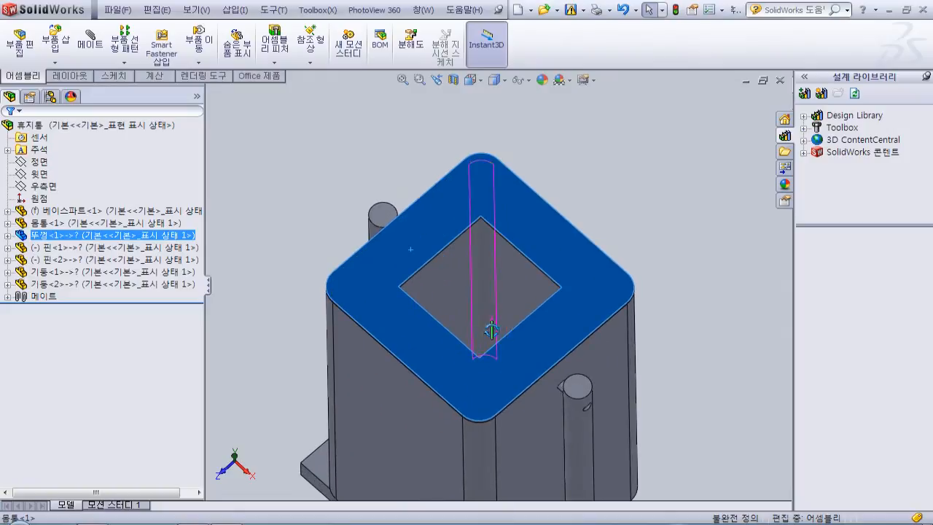
scroll(492, 321, up, 3)
scroll(493, 338, down, 1)
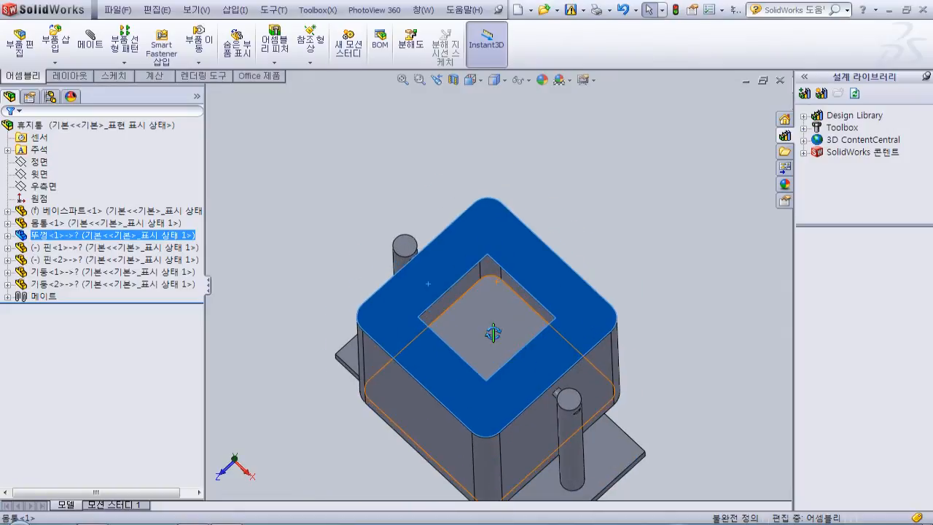
middle_drag(492, 333, 494, 360)
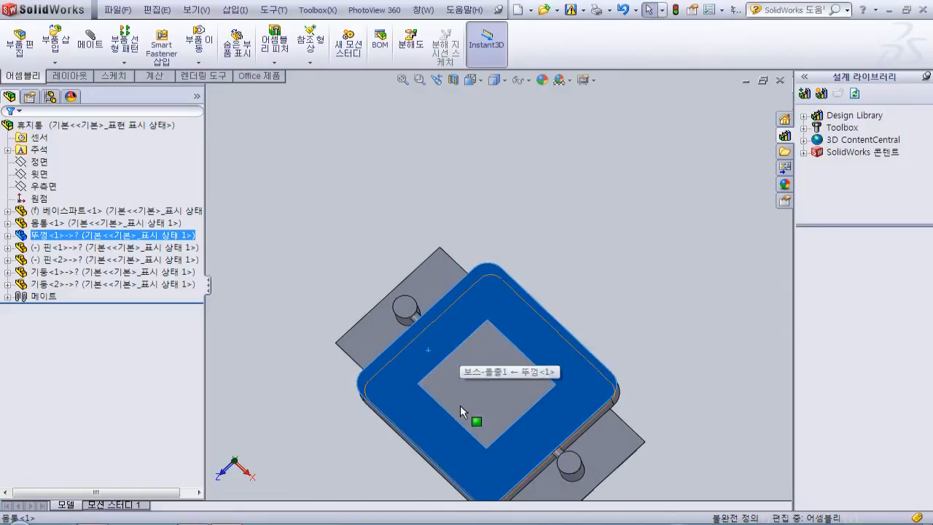
scroll(508, 420, up, 4)
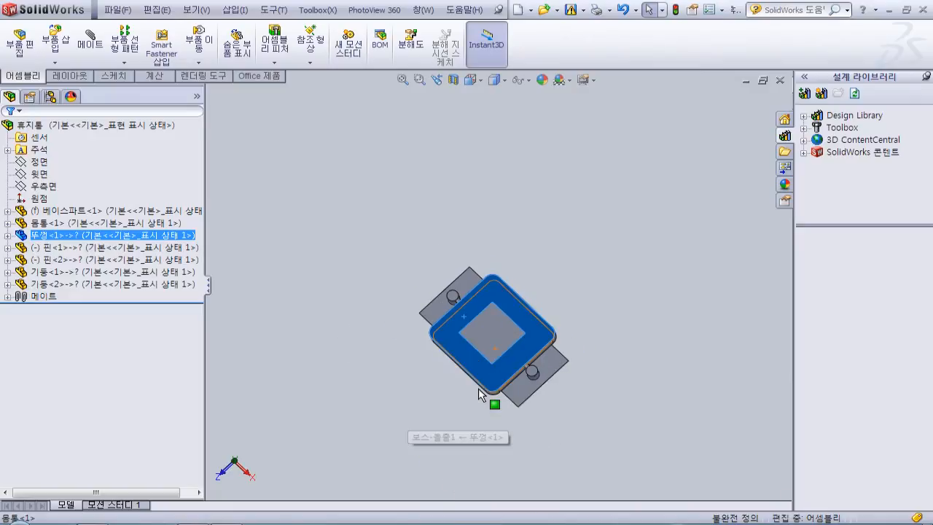
scroll(478, 388, down, 2)
scroll(486, 281, down, 4)
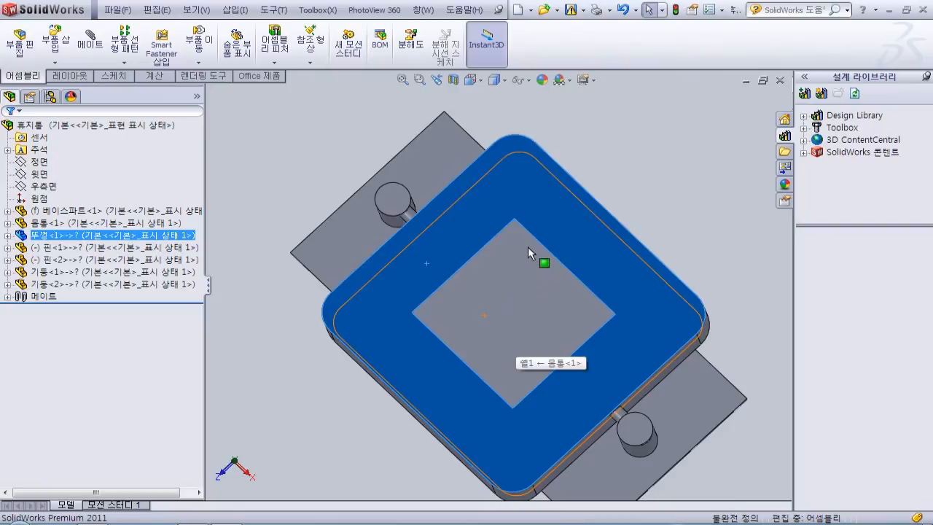
click(702, 244)
middle_drag(522, 310, 523, 254)
scroll(535, 207, up, 6)
scroll(534, 206, down, 3)
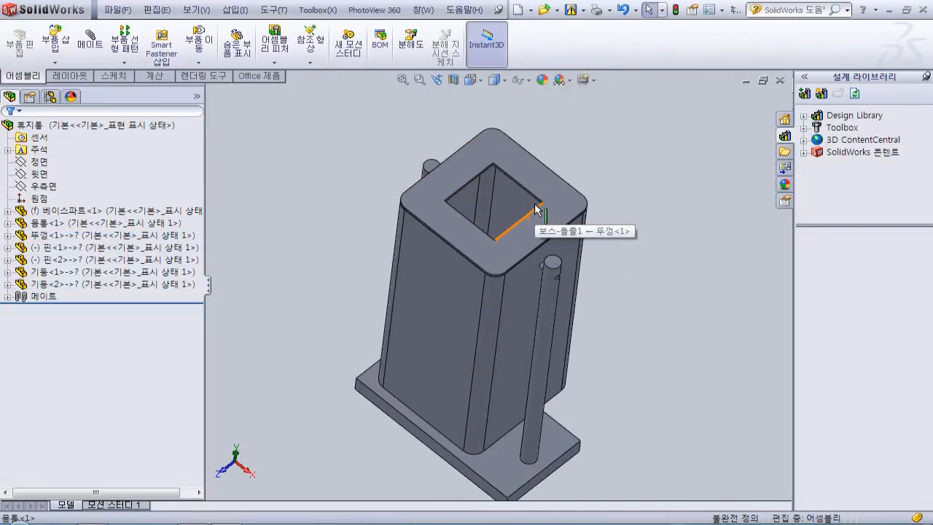
Open the lid (뚜껑) part in its own window, accept the old-version file notice and inspect the plate at an angle
click(548, 196)
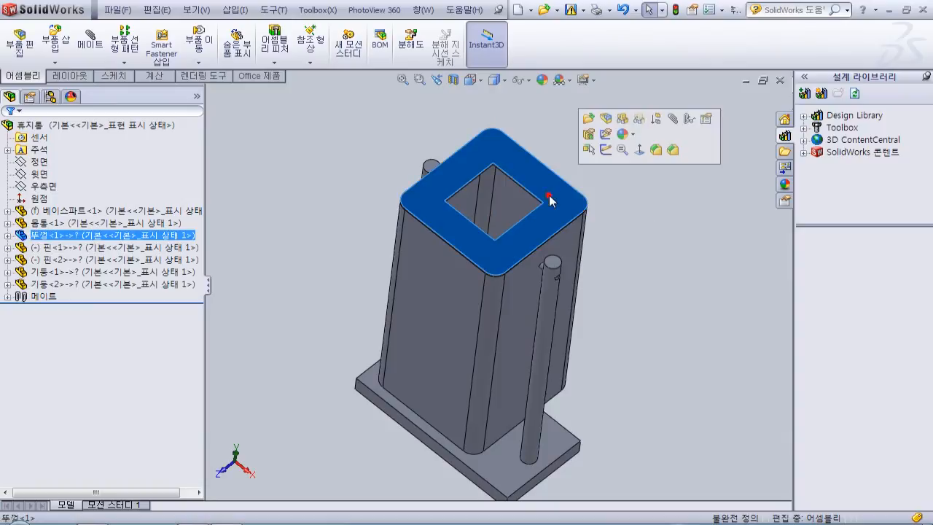
click(588, 121)
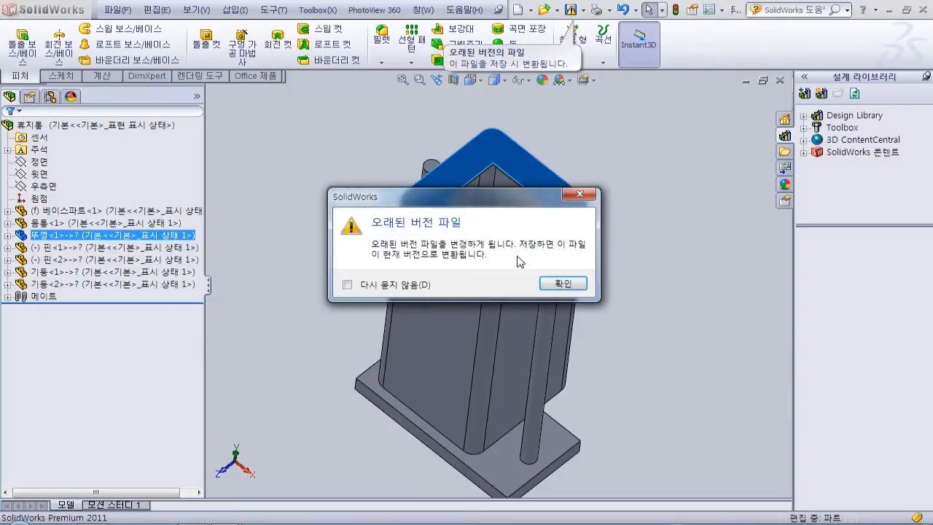
click(563, 283)
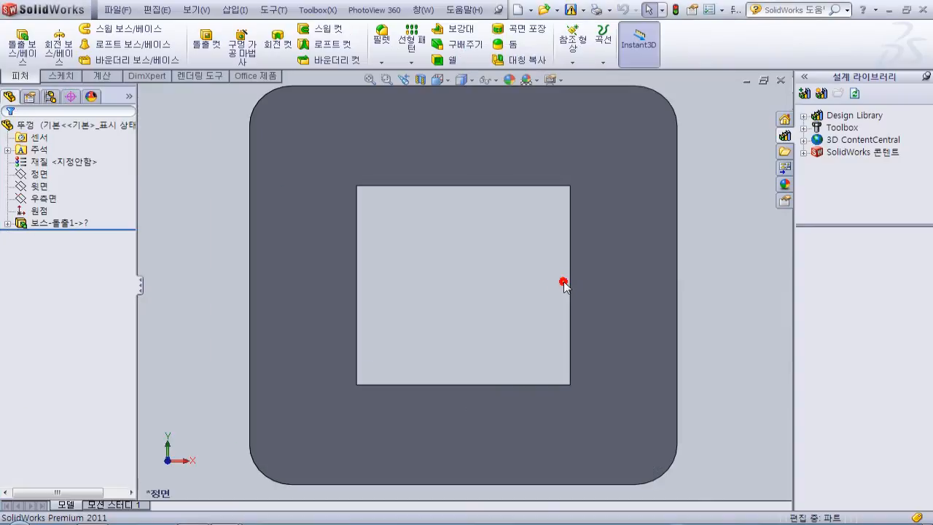
click(179, 250)
scroll(469, 301, up, 3)
middle_drag(469, 302, 422, 182)
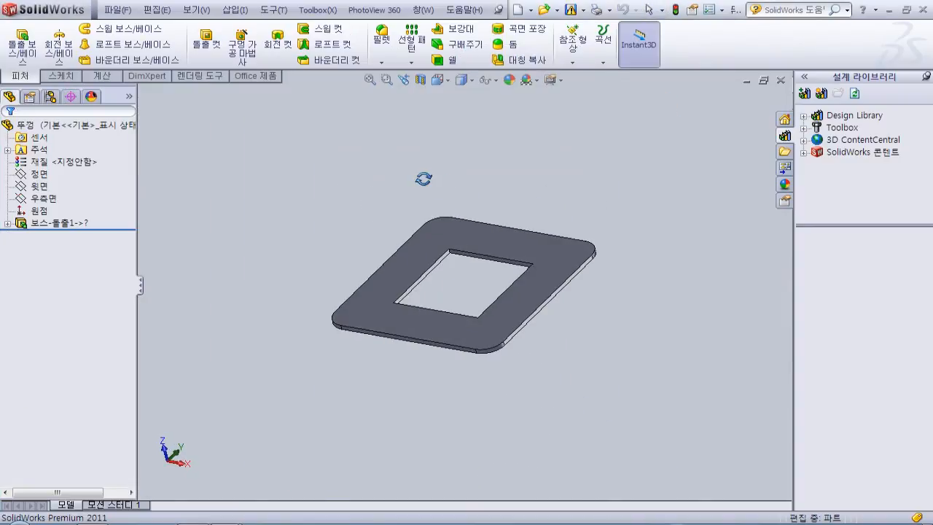
Open 스케치1 under the lid's 보스-돌출1 for editing, inspect its relations and dimensions, and exit the sketch
click(8, 223)
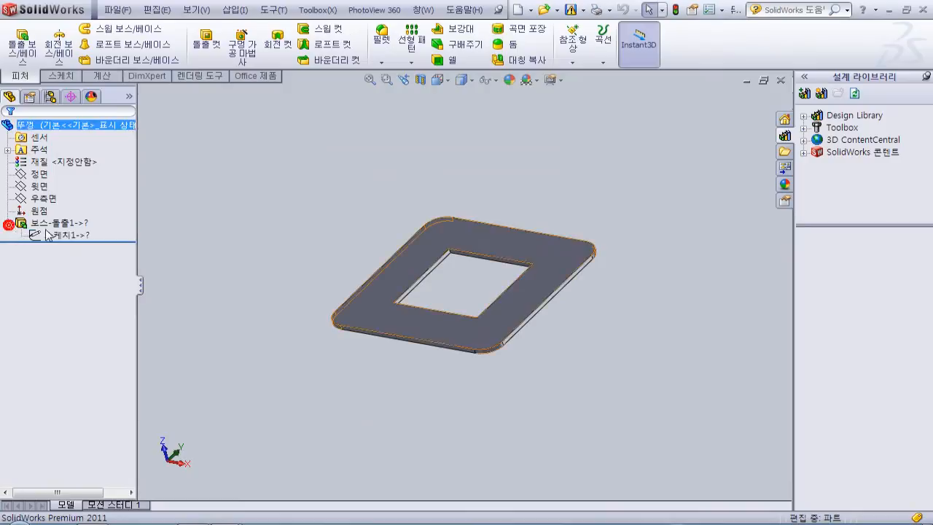
click(59, 235)
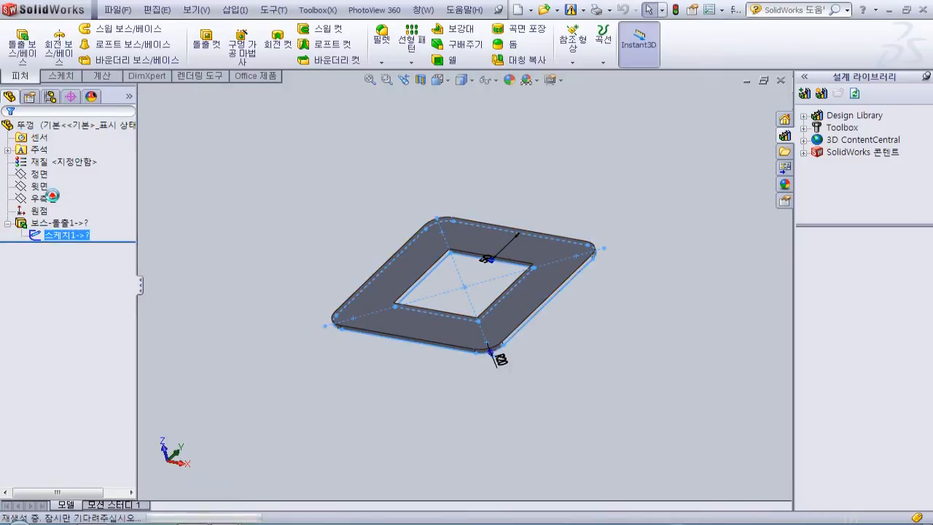
click(54, 195)
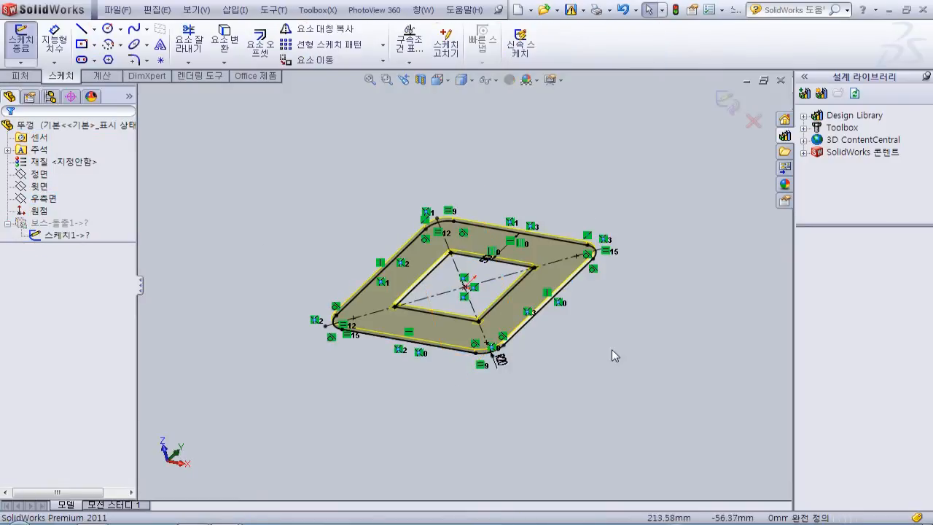
middle_drag(587, 309, 599, 377)
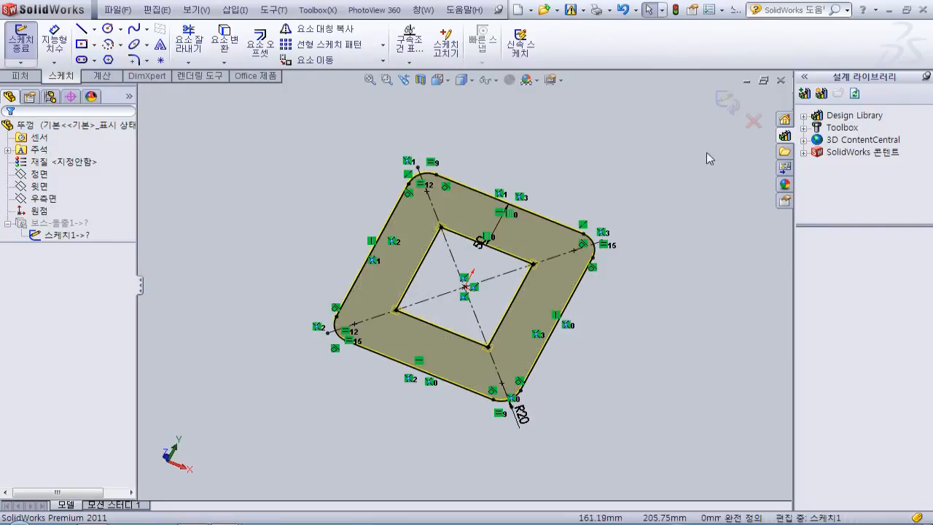
click(725, 102)
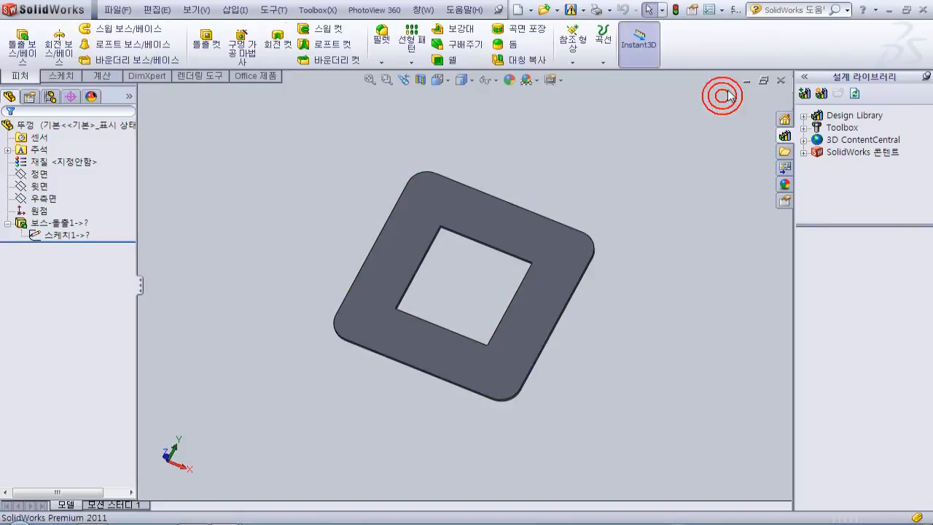
Close the lid part window without saving its changes and return to the trash bin assembly (휴지통)
click(778, 80)
click(502, 288)
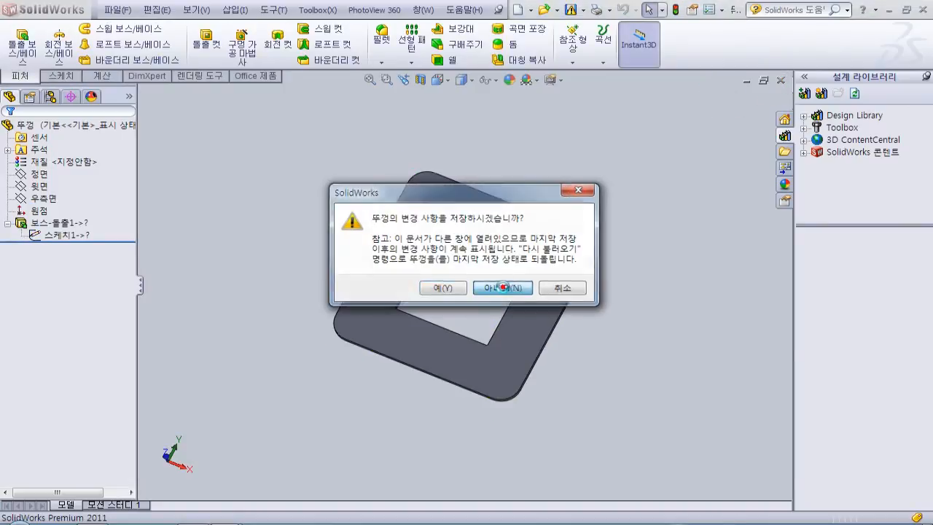
click(147, 63)
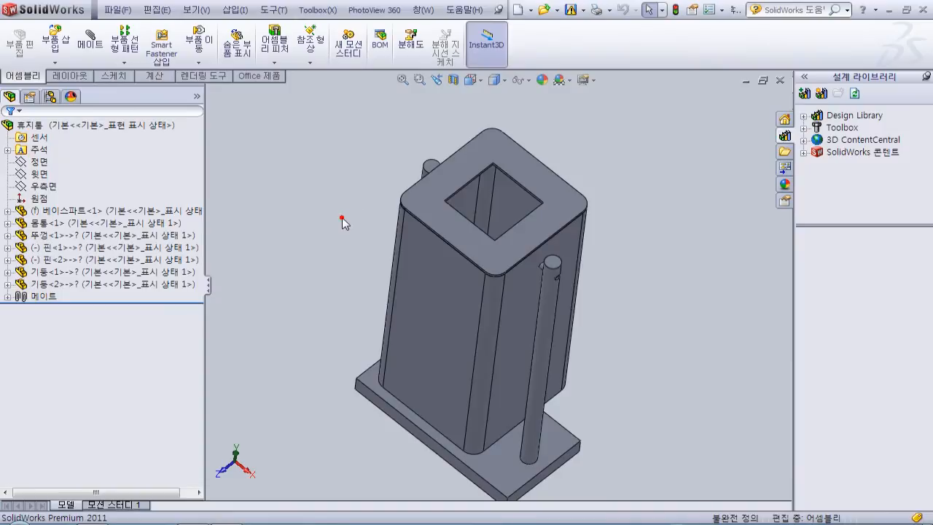
Start editing the lid (뚜껑) part in place within the trash bin assembly
middle_drag(342, 220, 392, 195)
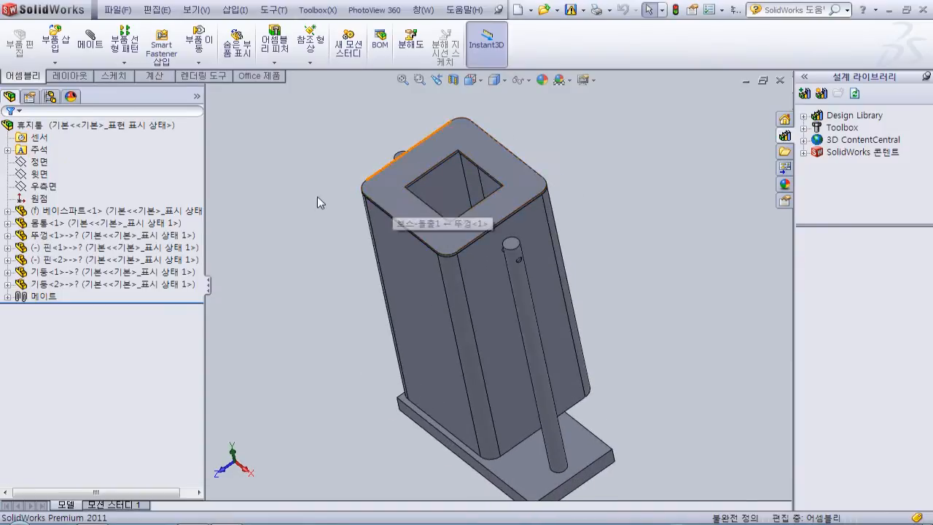
scroll(338, 182, up, 3)
scroll(449, 217, down, 6)
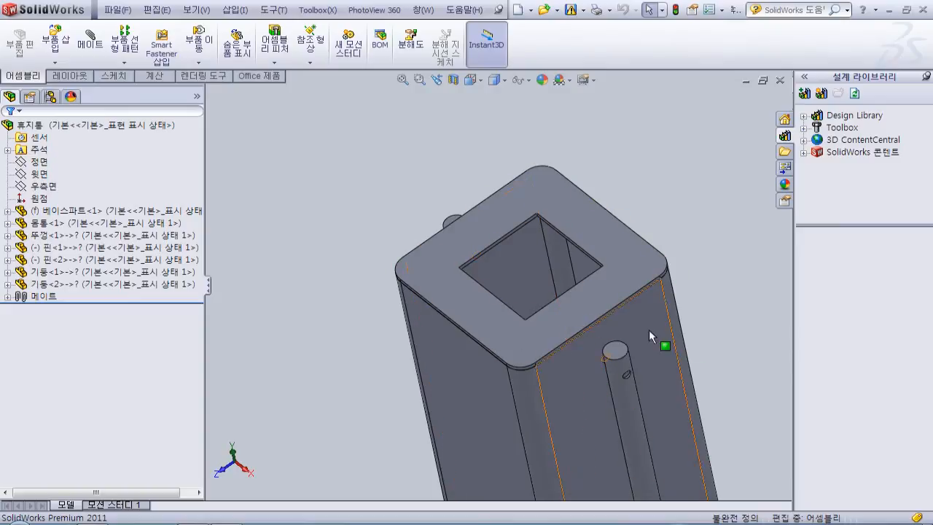
middle_click(582, 354)
middle_drag(582, 354, 610, 271)
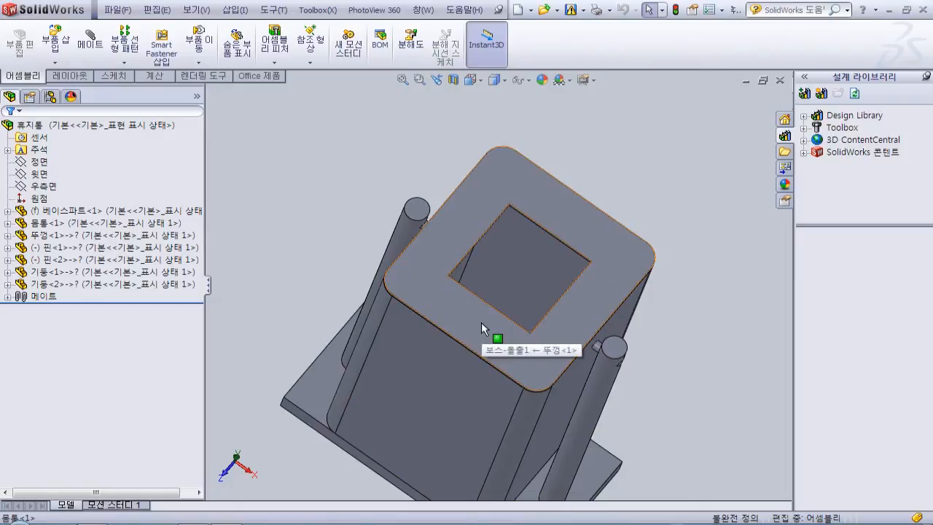
click(603, 233)
right_click(603, 233)
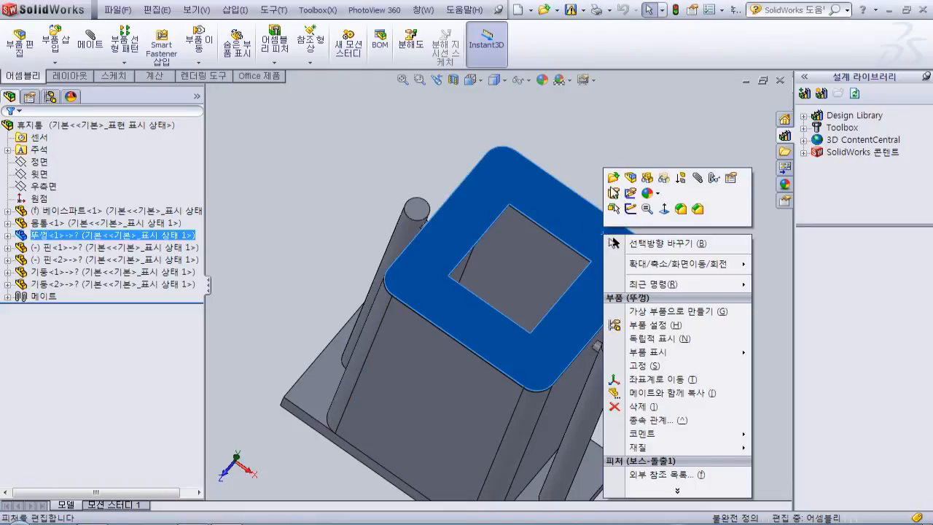
click(630, 177)
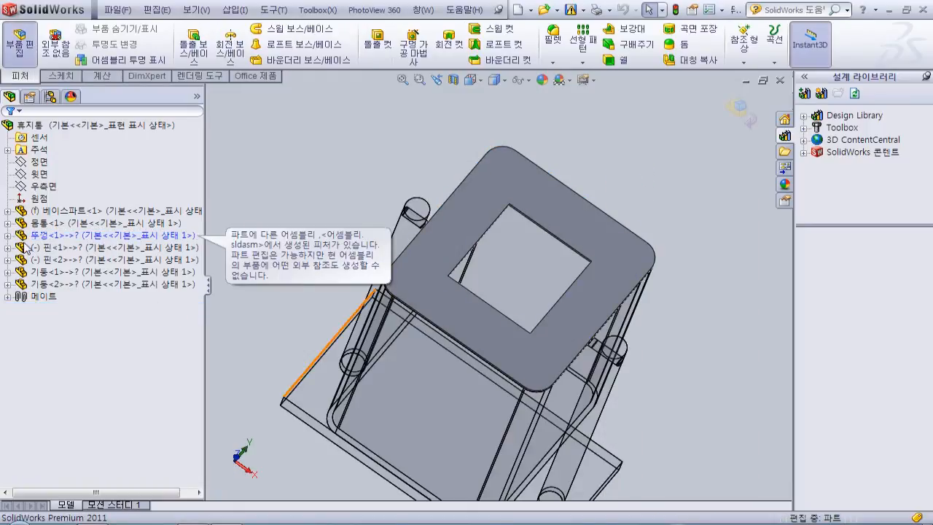
Expand the lid and its 보스-돌출1 feature in the tree, select 스케치1 and clear the selection
click(7, 234)
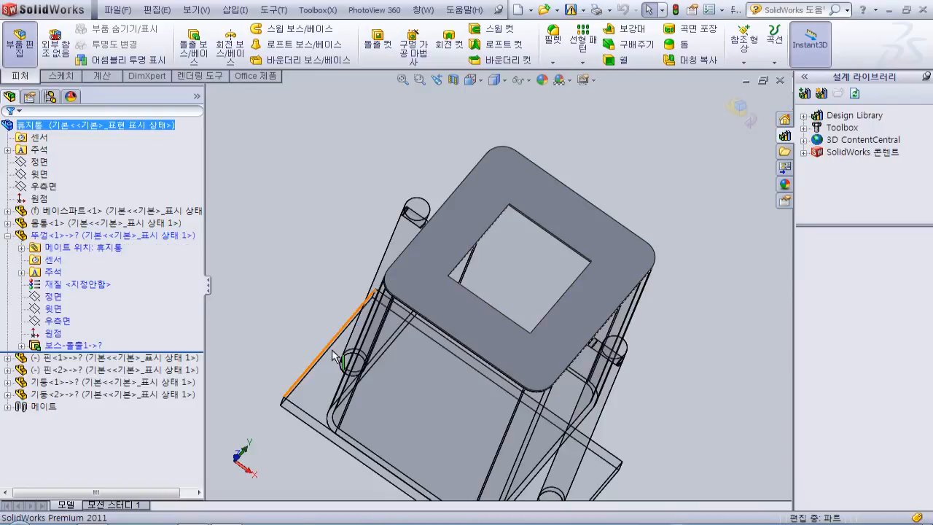
middle_drag(331, 349, 429, 221)
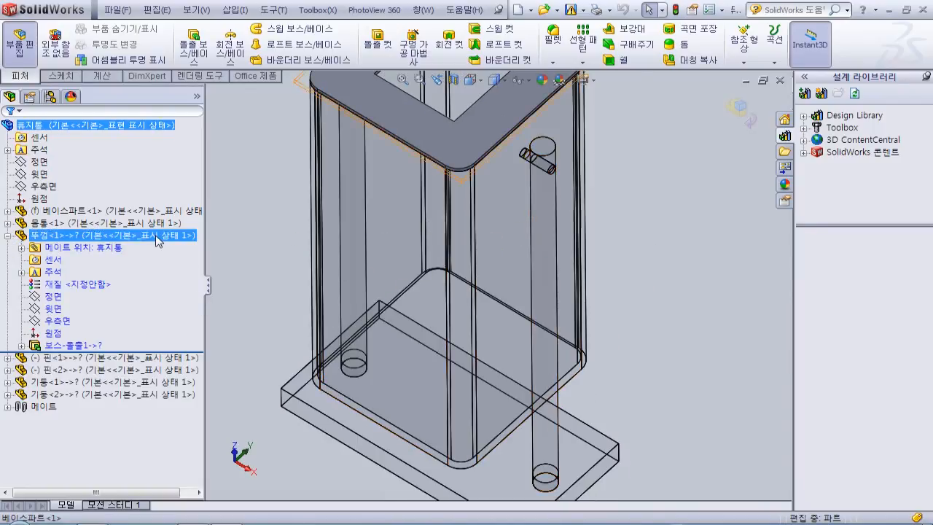
click(22, 345)
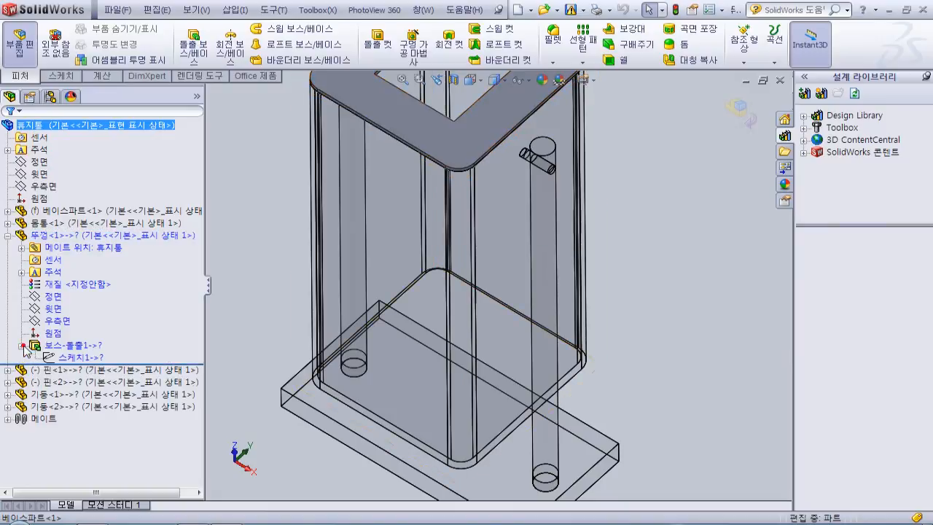
click(82, 357)
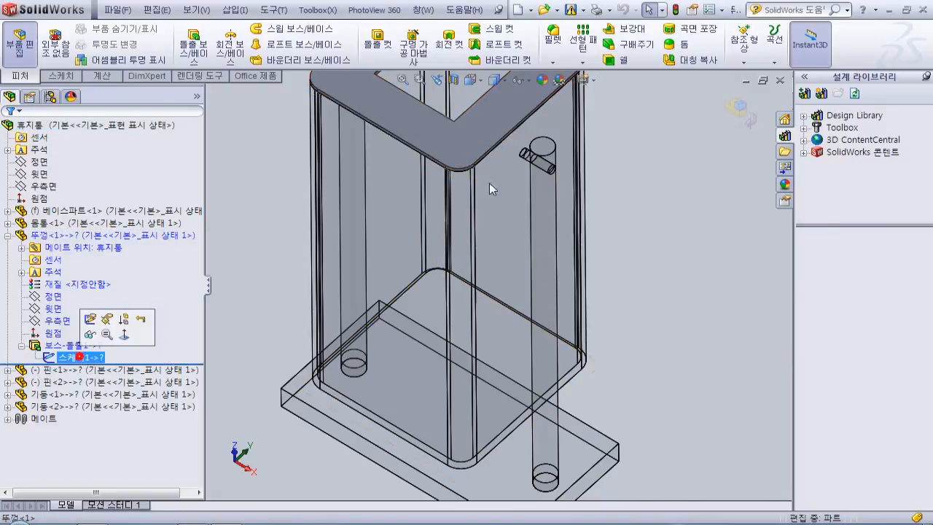
click(636, 212)
key(z)
key(z)
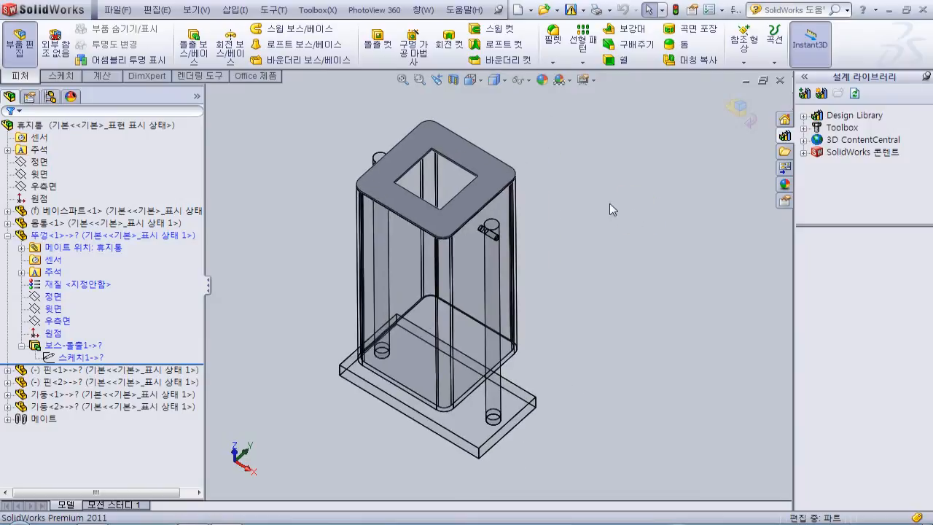
scroll(267, 200, down, 1)
scroll(272, 196, up, 1)
scroll(306, 201, down, 2)
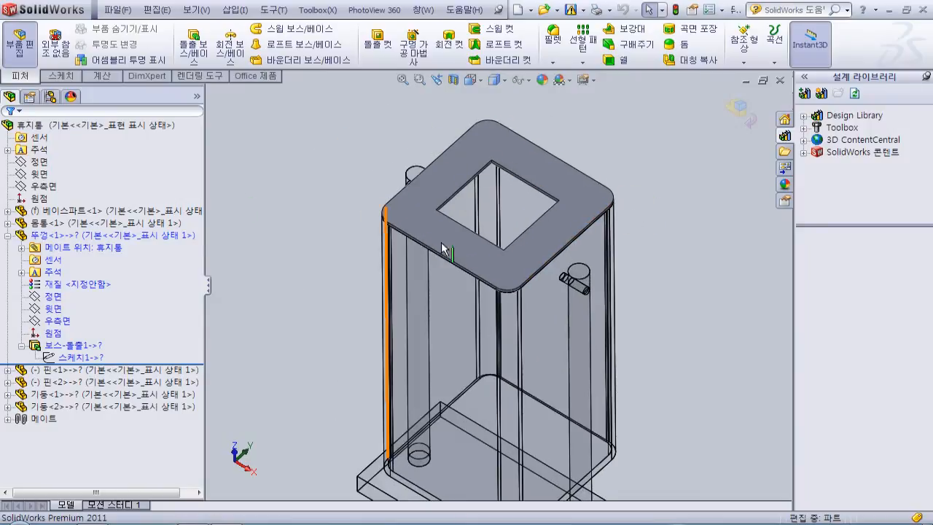
Highlight the lid's 스케치1 on the model, open the definition of 보스-돌출1 and accept its settings
click(87, 356)
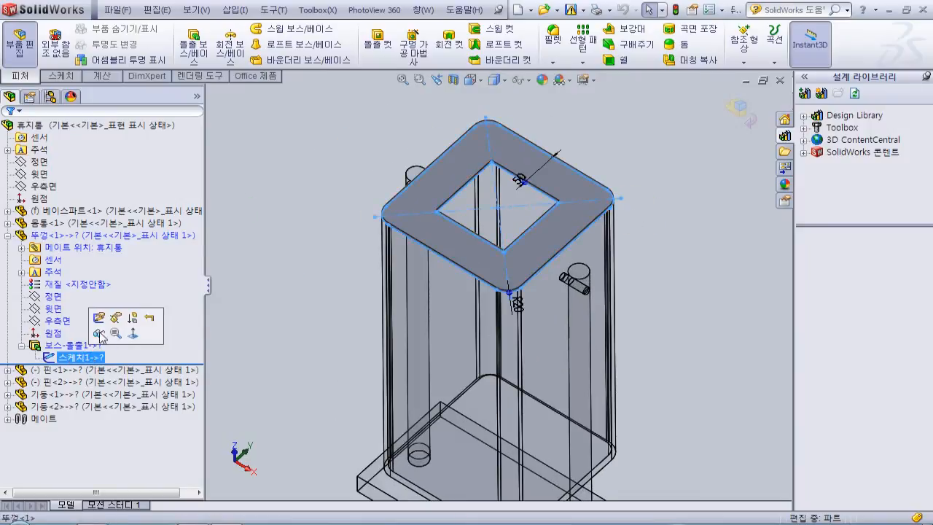
click(75, 346)
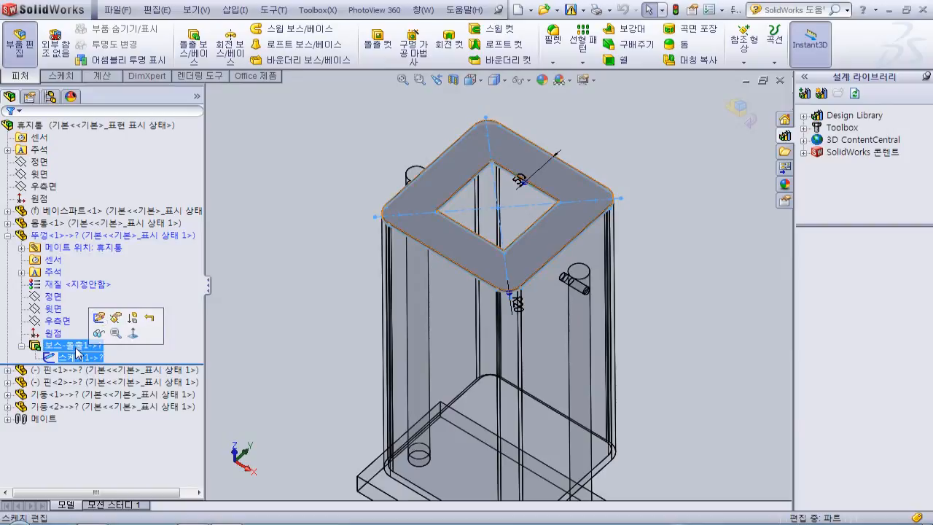
click(87, 309)
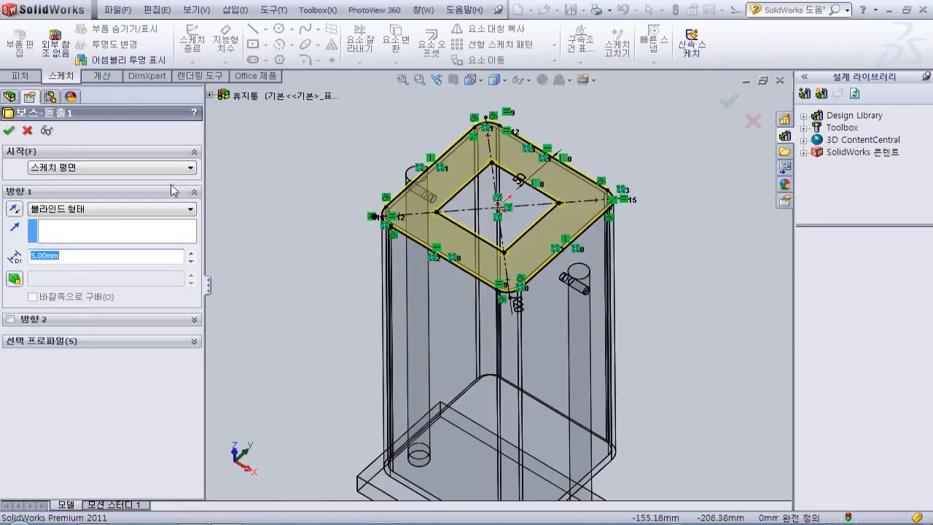
click(8, 130)
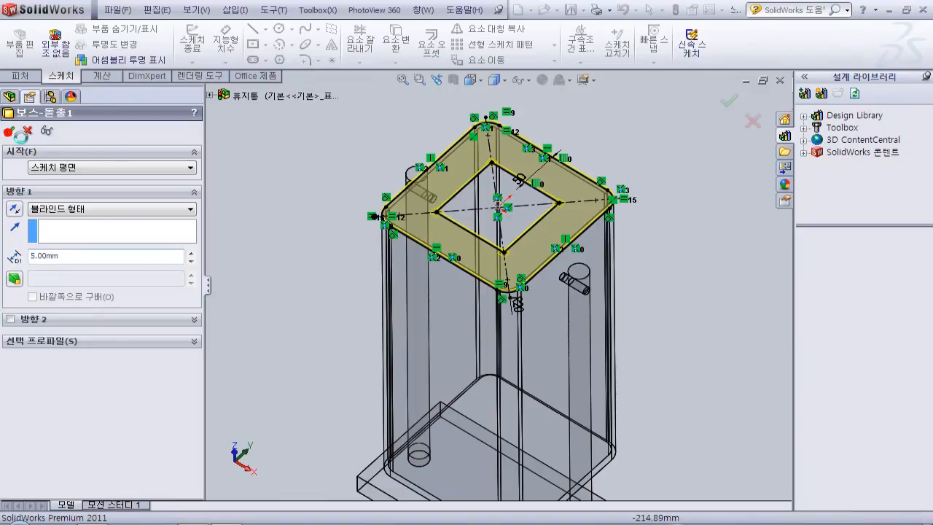
click(284, 204)
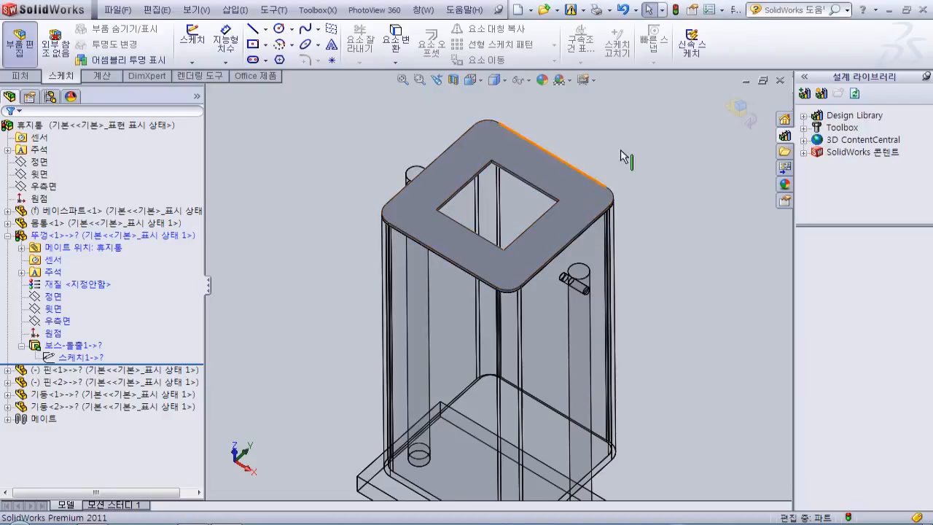
Finish editing the lid in place, return to assembly editing and collapse the lid's entry in the feature tree
click(738, 108)
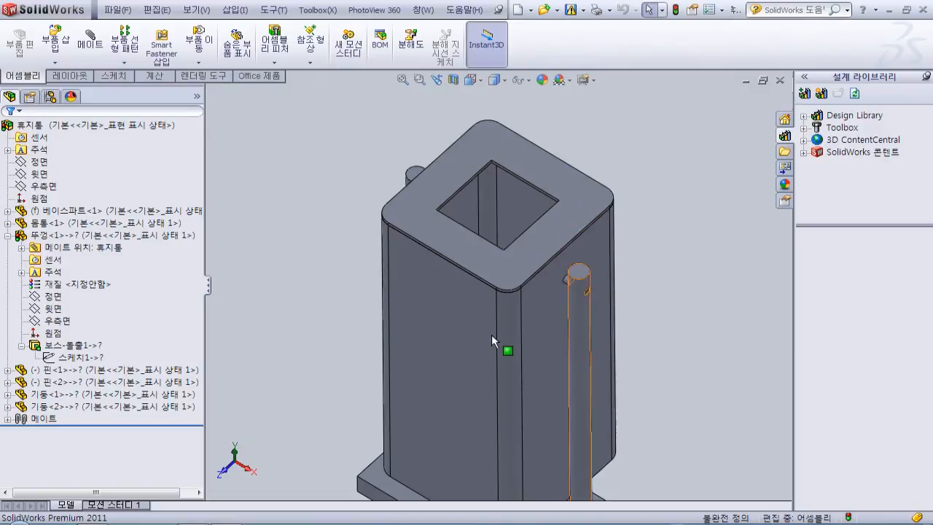
right_click(575, 187)
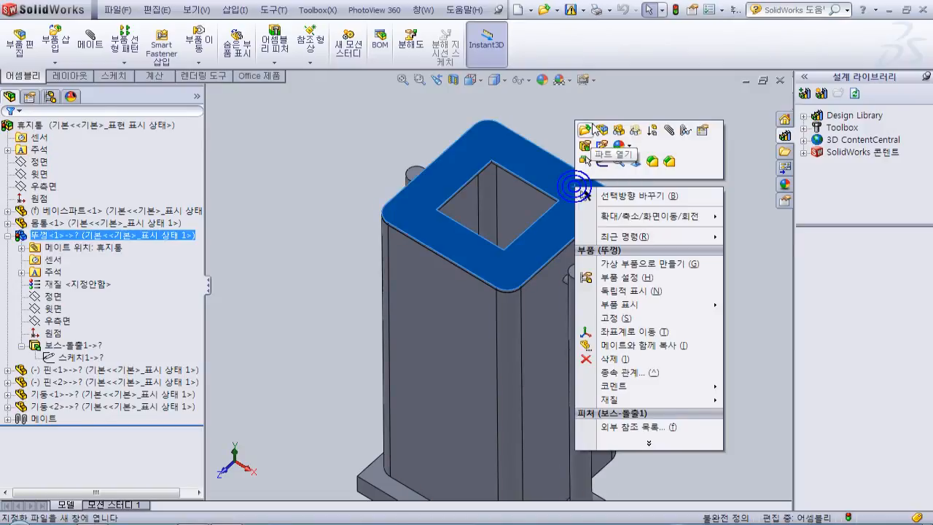
click(556, 115)
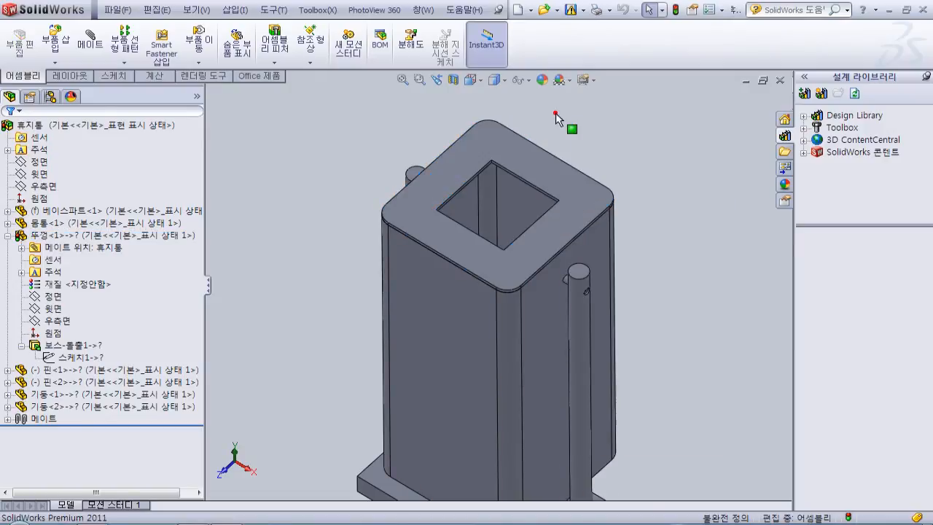
click(8, 236)
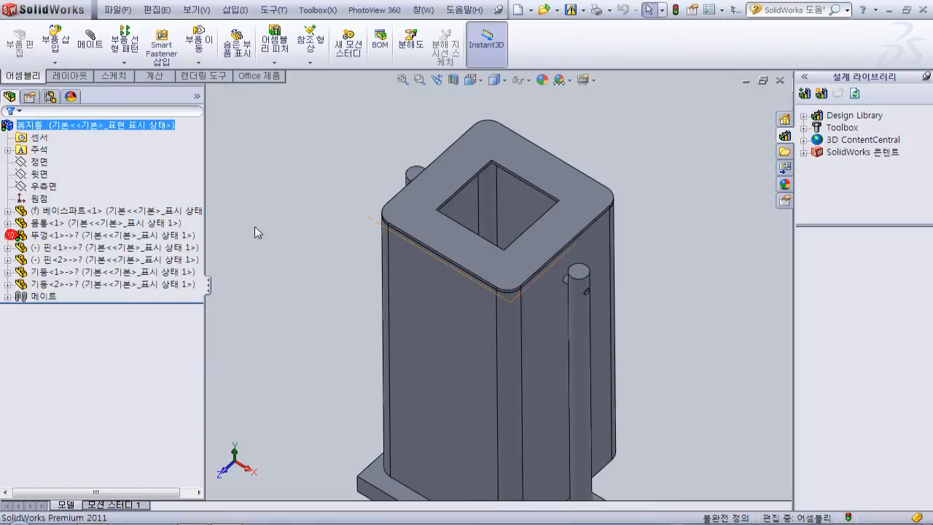
key(f)
scroll(510, 375, down, 3)
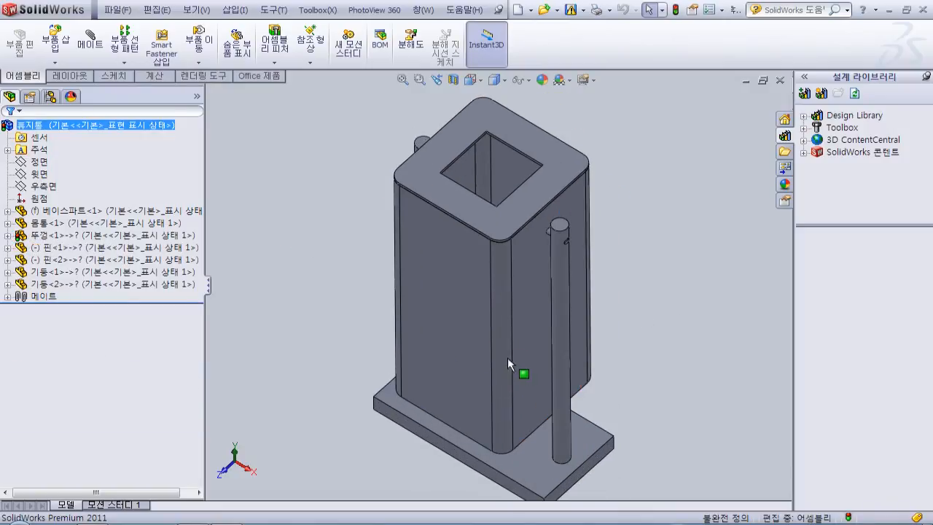
Show the commands available on the lid's top face, including 파트 열기, and dismiss them without choosing one
right_click(428, 171)
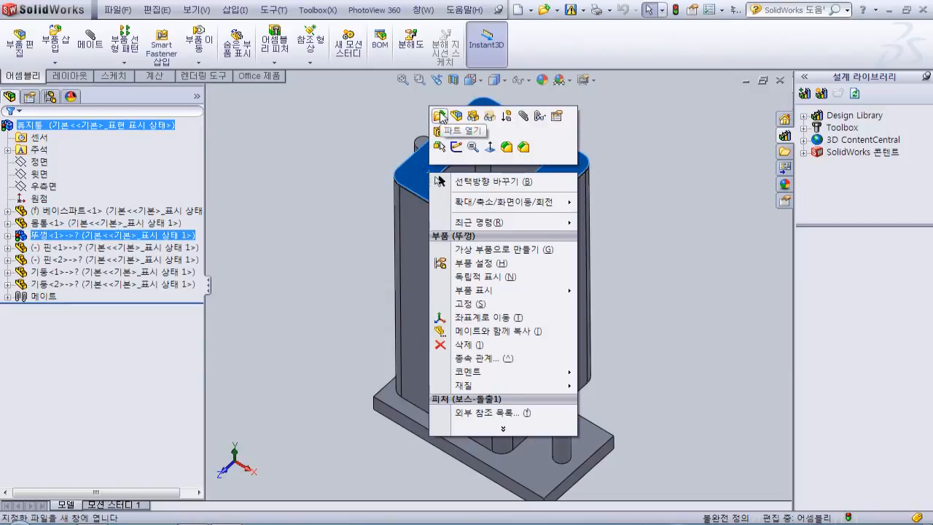
click(359, 118)
right_click(428, 162)
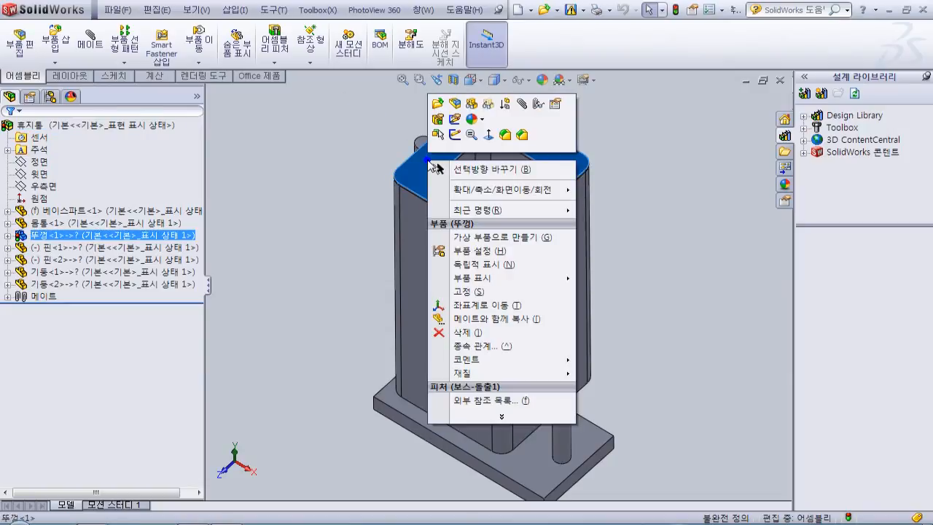
click(374, 118)
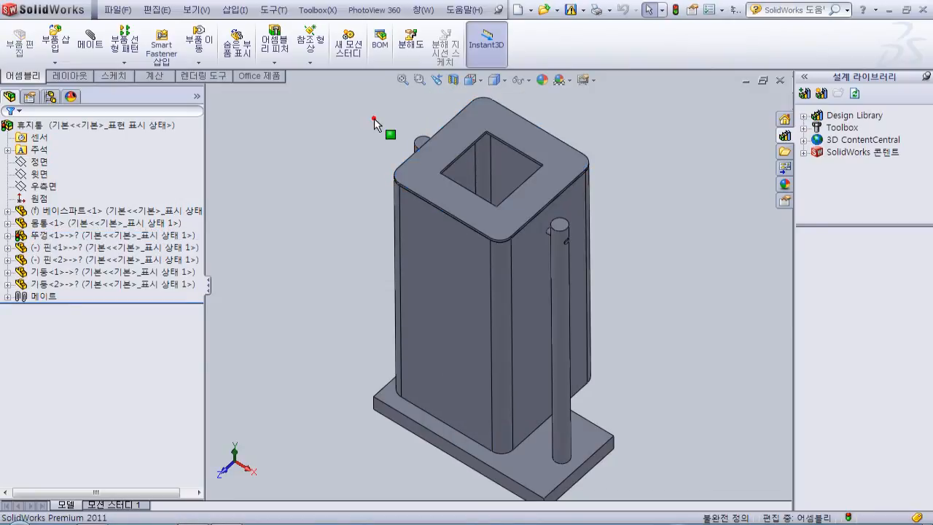
Expand the assembly's 메이트 folder, highlight the parts joined by mates 동심1 and 일치1, and clear the selection
click(8, 295)
click(70, 309)
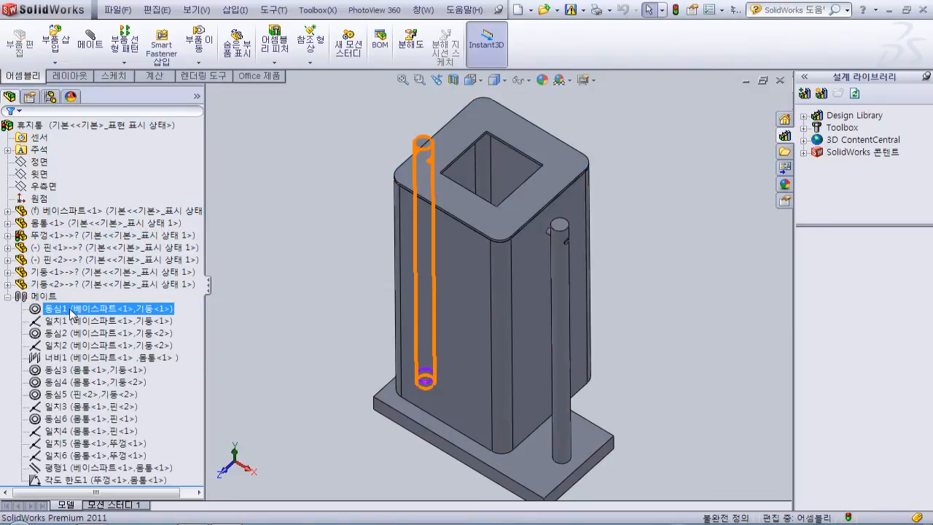
click(73, 321)
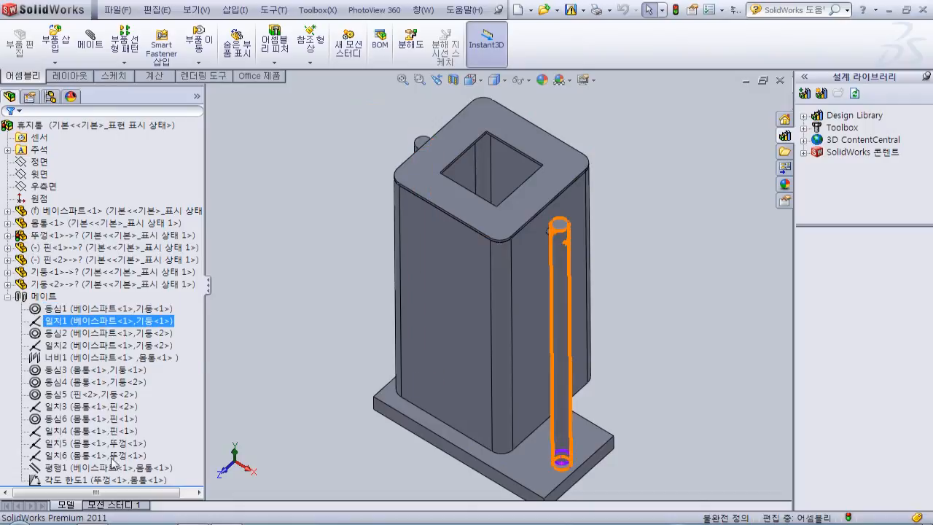
click(246, 329)
List only the mates of 핀<1>, select its 일치4 mate, return to the full feature tree and clear the selection
click(115, 249)
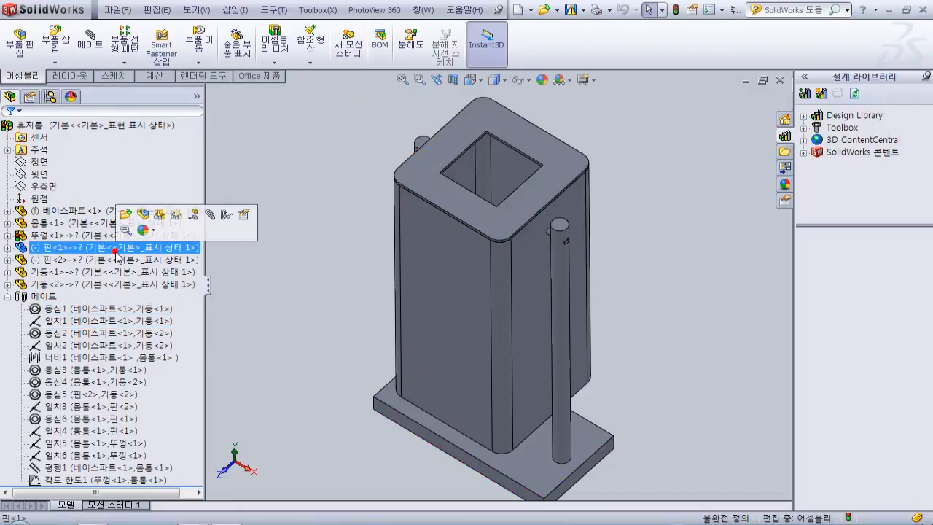
click(26, 106)
click(33, 136)
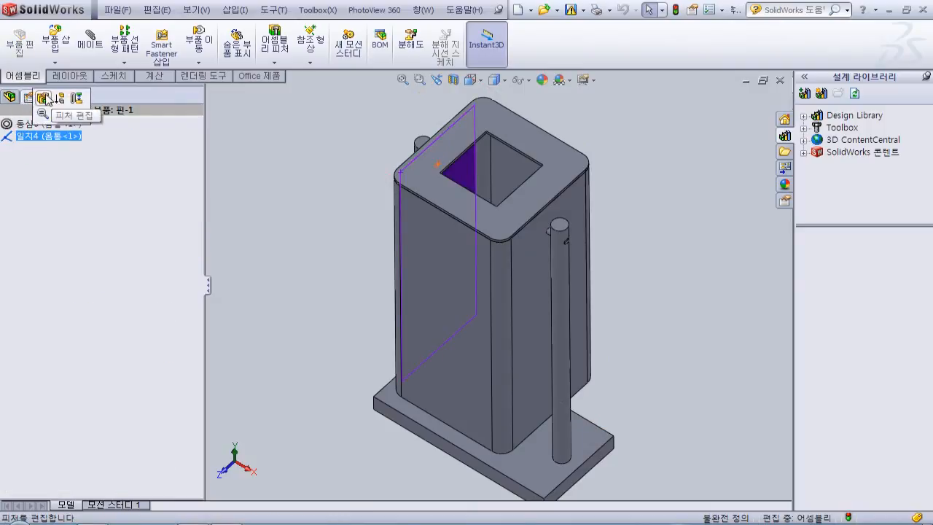
click(11, 98)
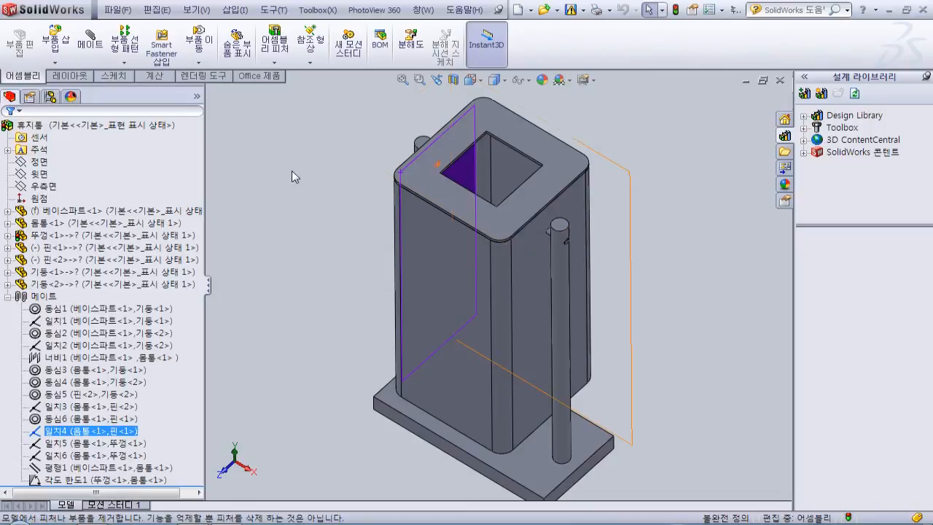
click(315, 179)
Collapse the 메이트 folder and examine the whole trash bin assembly from a slightly lower angle
click(6, 297)
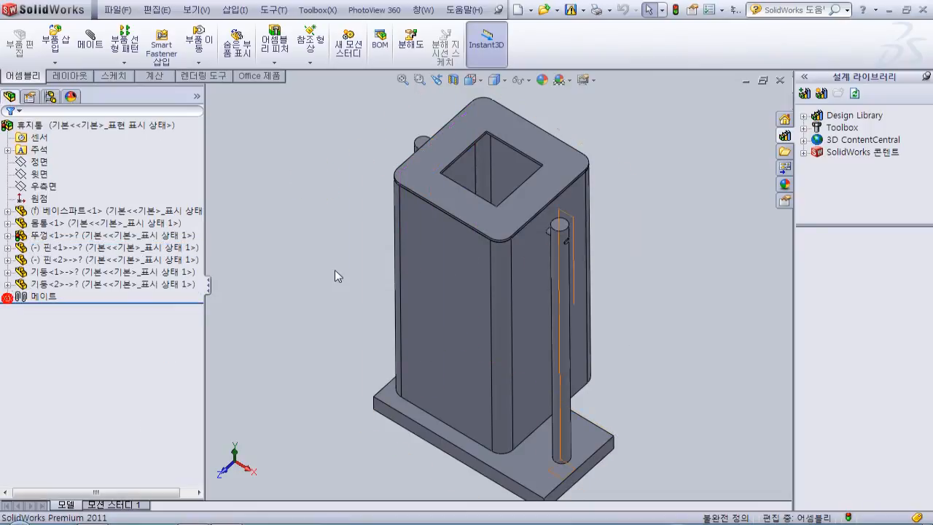
key(f)
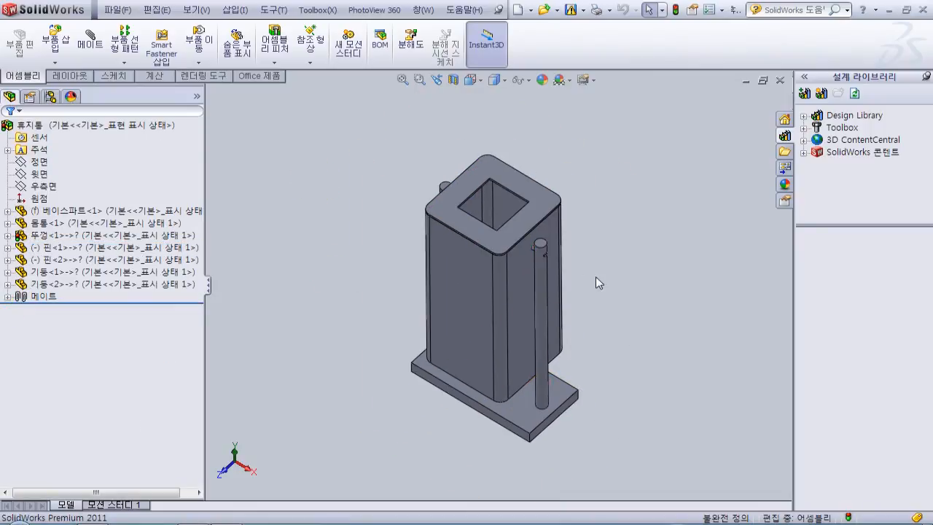
mouse_move(595, 276)
middle_down()
mouse_move(598, 234)
mouse_move(592, 263)
mouse_move(609, 270)
middle_up()
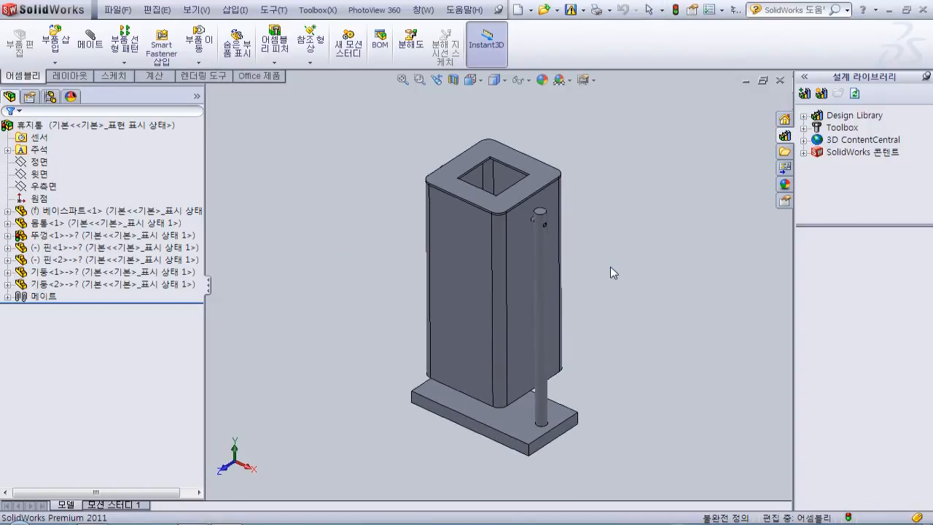